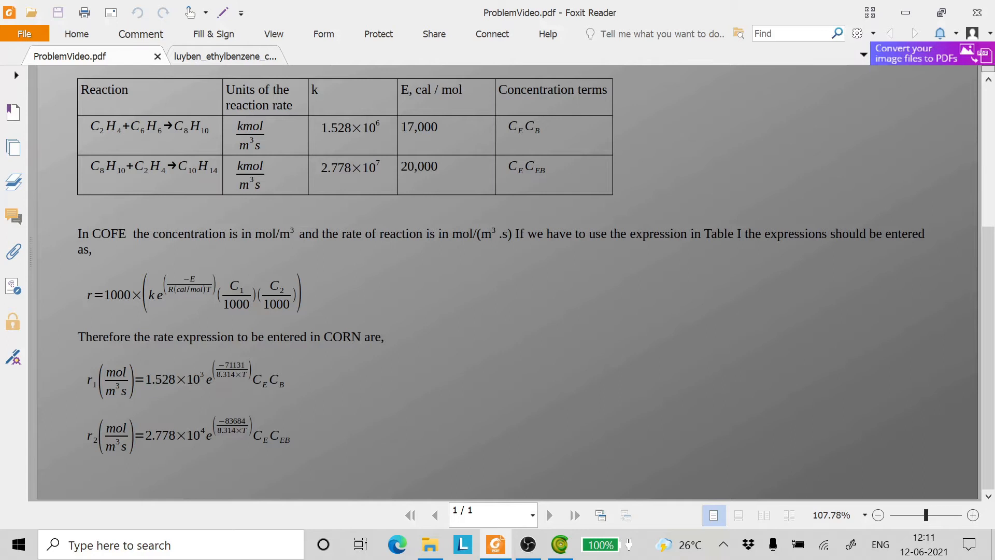
# - Review the ethylbenzene reaction kinetics table and the converted rate expressions in ProblemVideo.pdf
pyautogui.scroll(1, 497, 243)
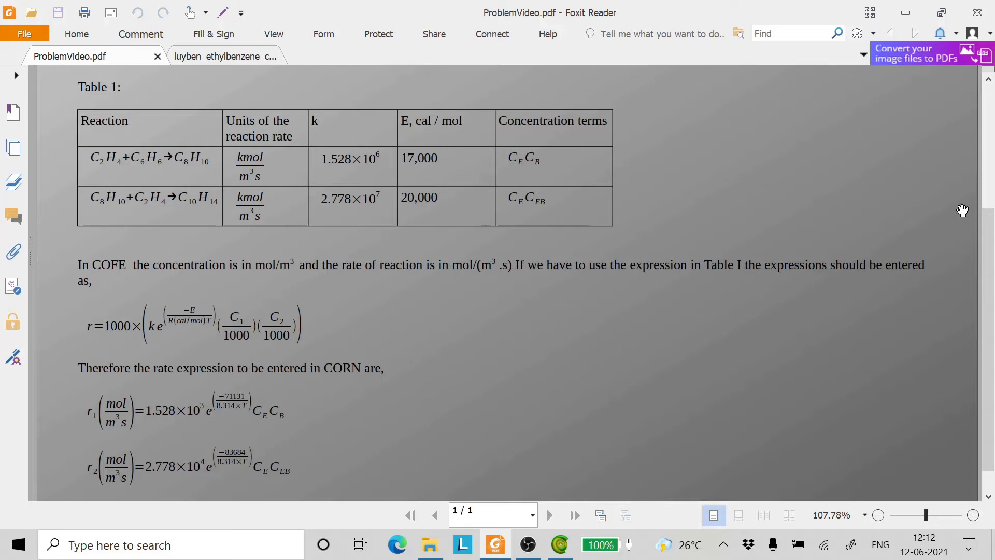
pyautogui.click(988, 79)
pyautogui.scroll(4, 988, 79)
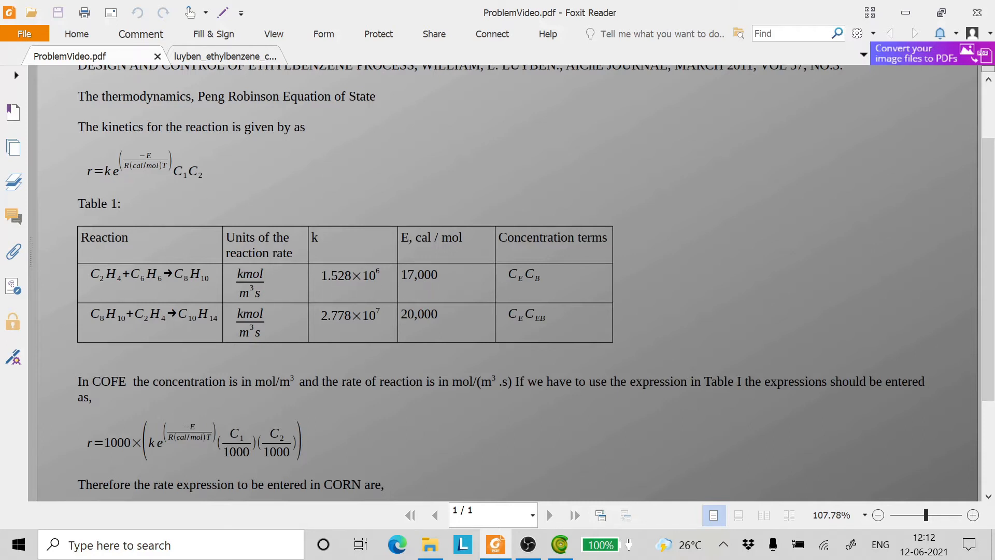
pyautogui.scroll(-6, 988, 496)
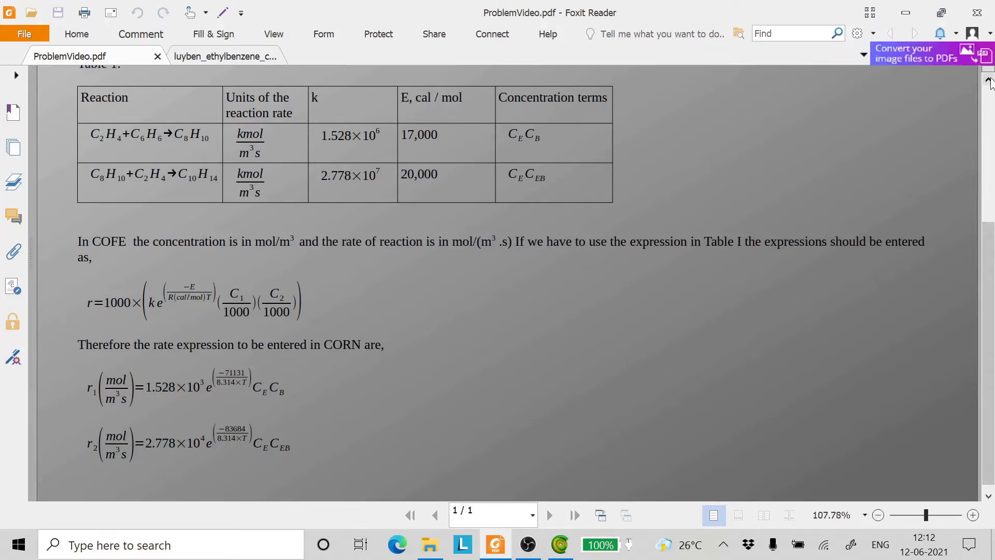
pyautogui.scroll(8, 988, 80)
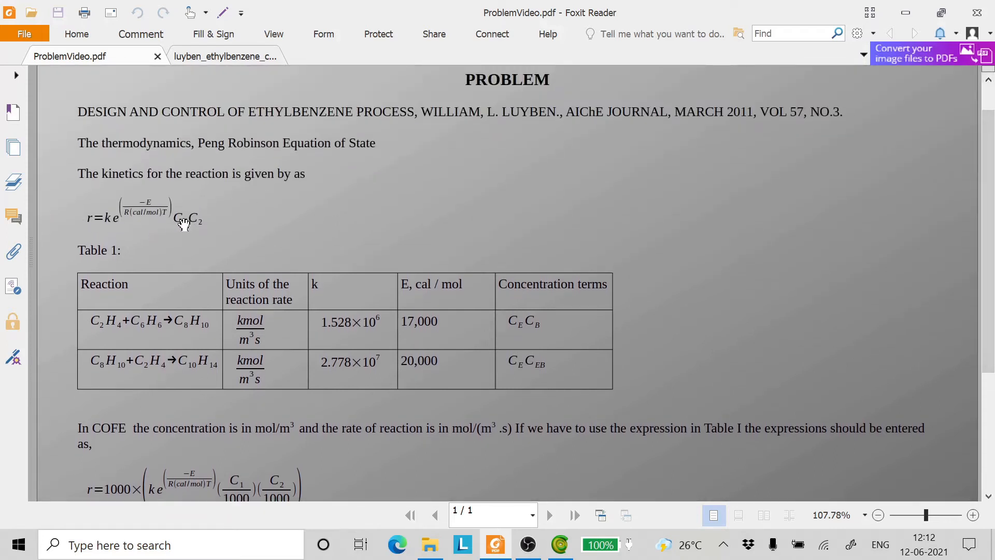
pyautogui.click(988, 496)
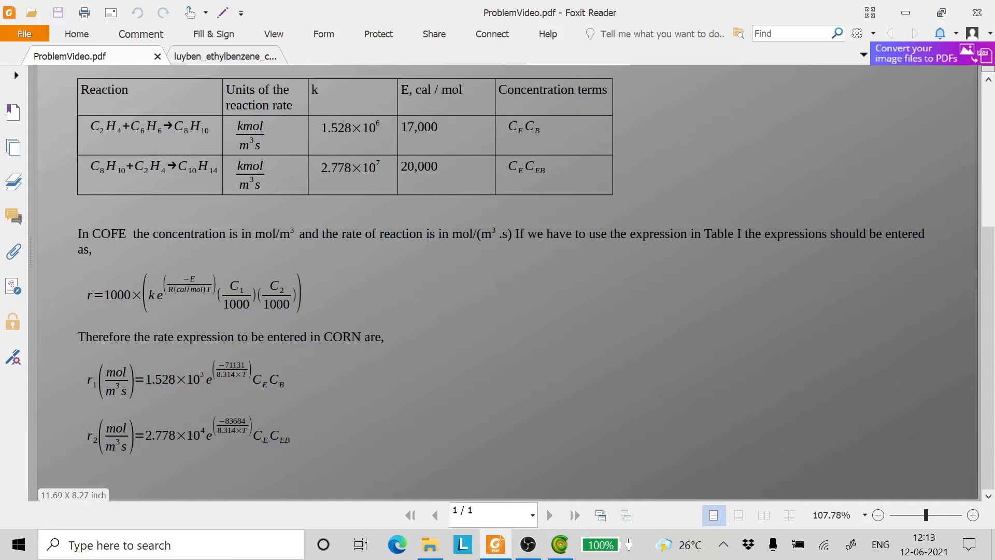
# - Glance at the Ethylbenzene flowsheet in COFE, then examine the Figure 1 process flowsheet in the luyben_ethylbenzene_cstr.pdf paper
pyautogui.click(560, 544)
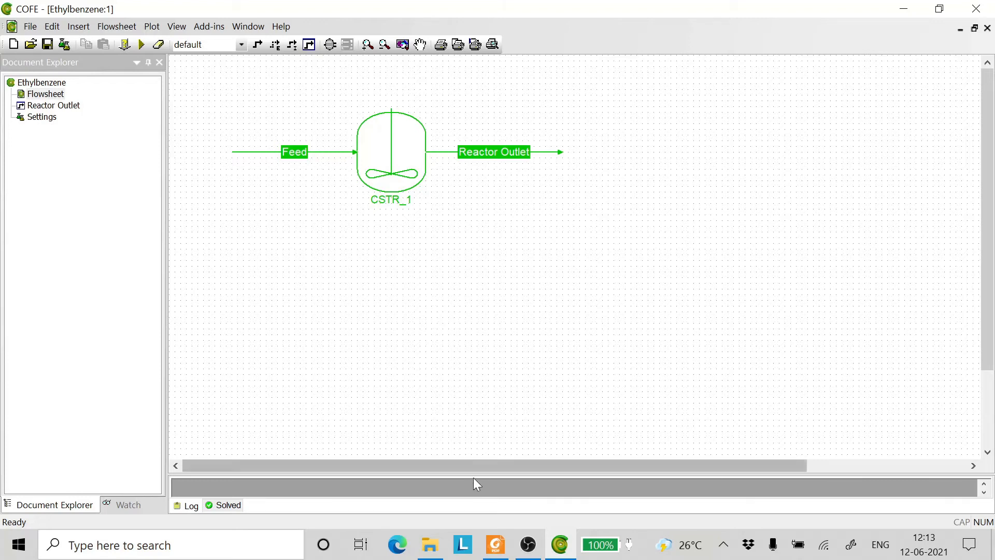
pyautogui.click(495, 544)
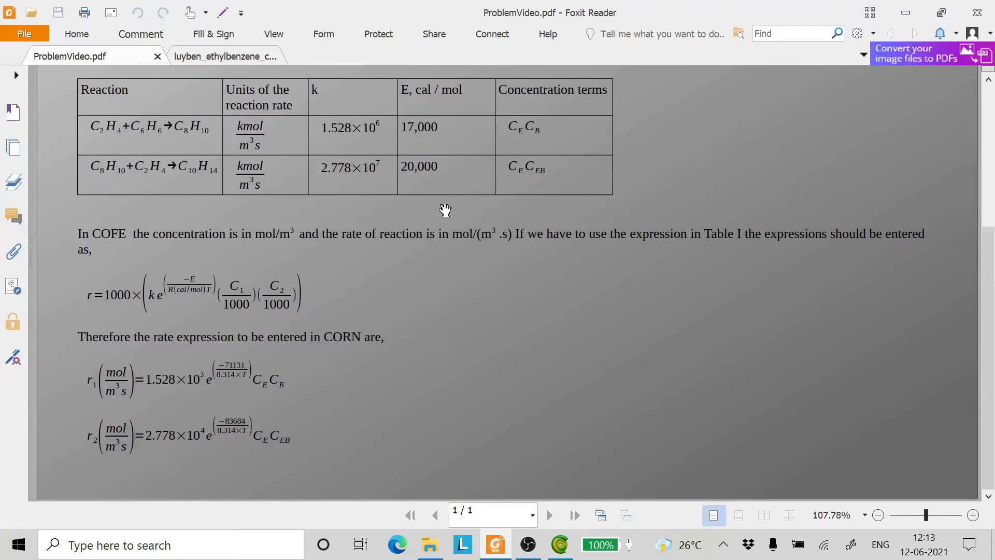
pyautogui.click(226, 57)
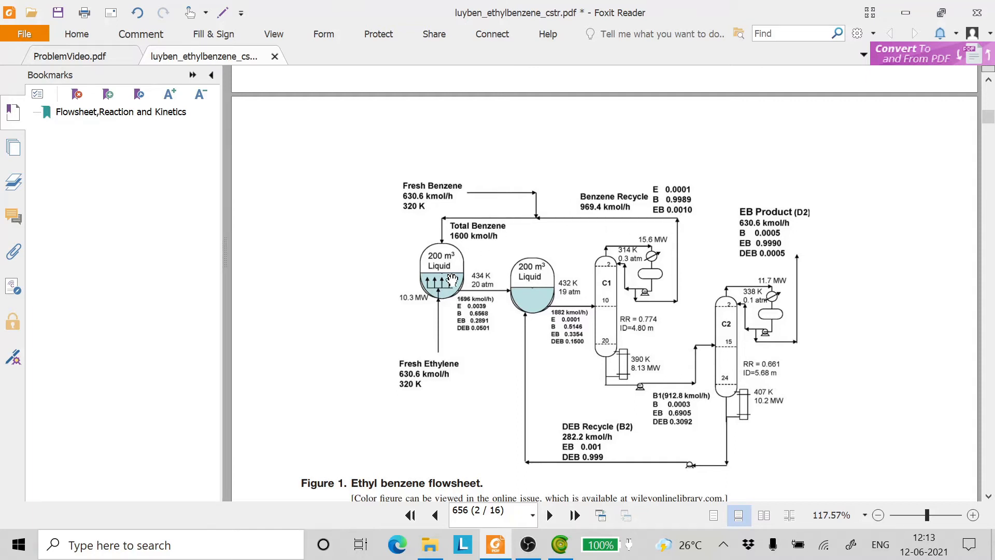
# - Switch to COFE and inspect the Feed stream's overall conditions and compound flows, then return to the flowsheet
pyautogui.click(559, 544)
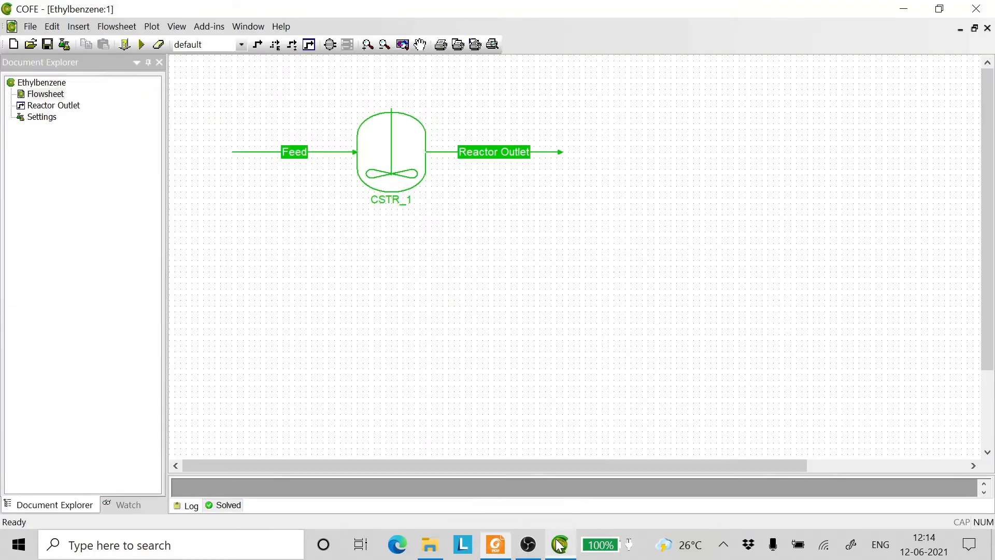
pyautogui.doubleClick(263, 153)
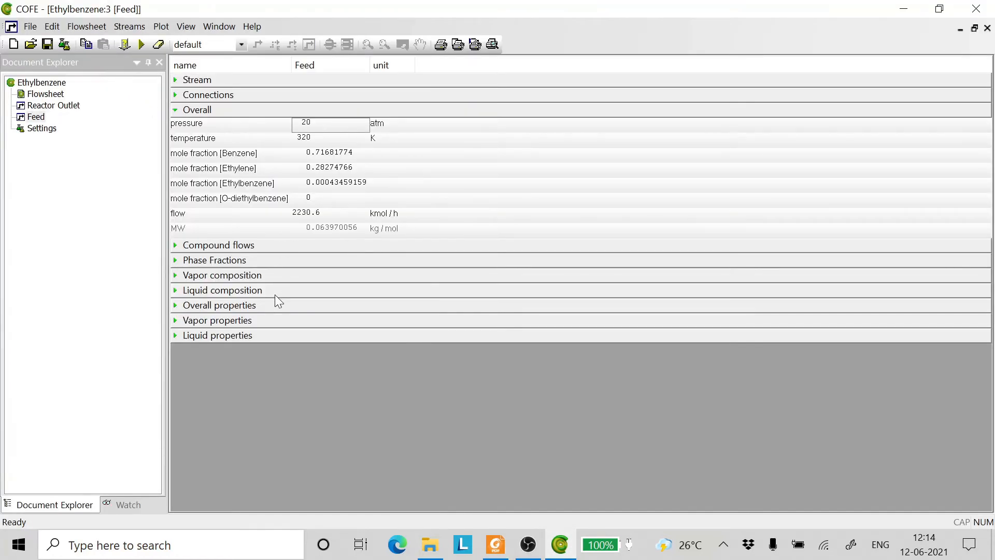
pyautogui.click(173, 245)
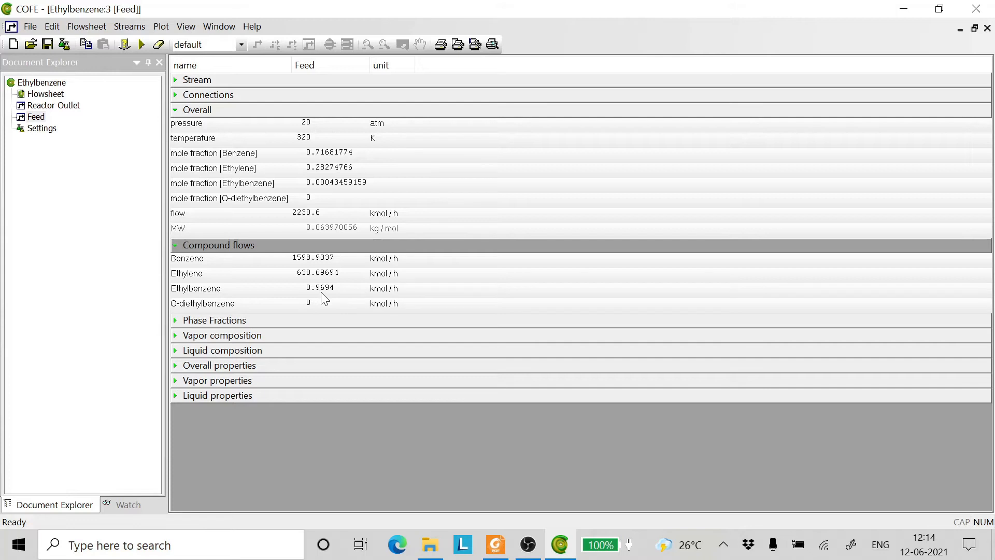
pyautogui.click(987, 28)
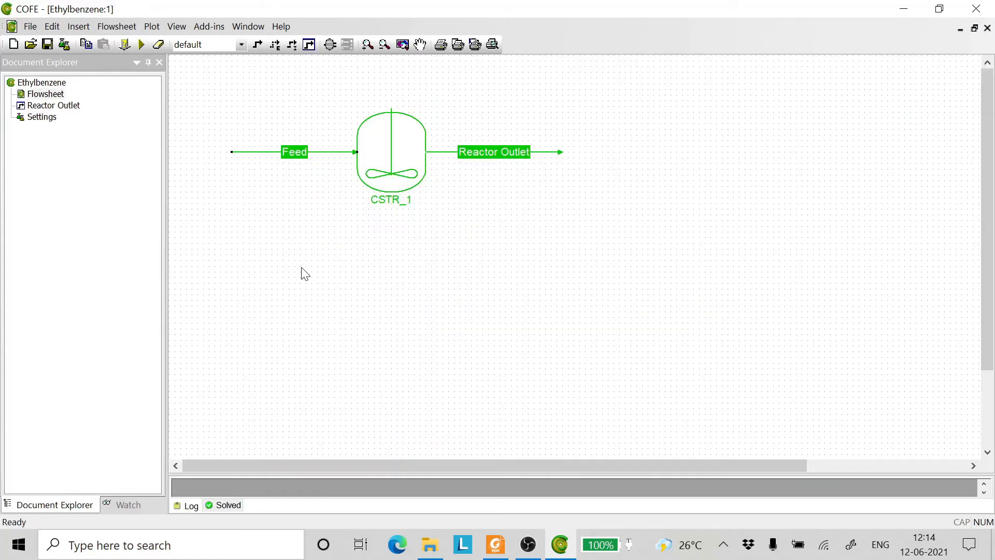
# - Open the CSTR_1 unit operation, review its parameters and bring up its unit editor with the operation settings
pyautogui.moveTo(355, 150)
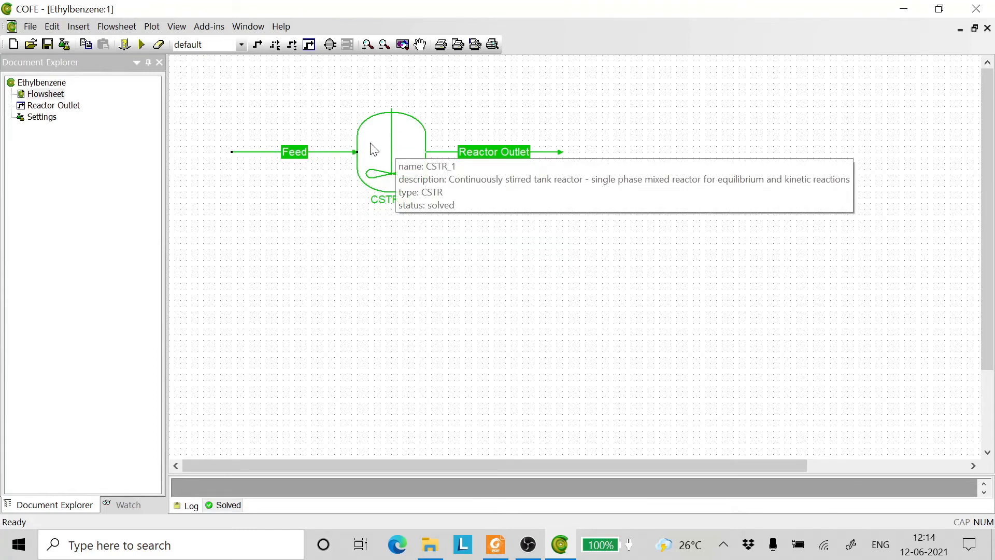
pyautogui.moveTo(415, 164)
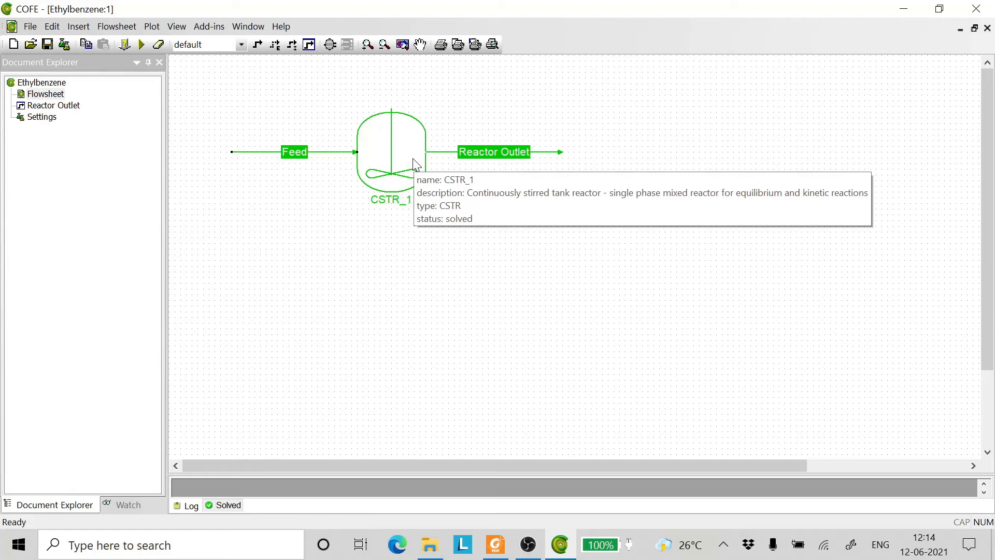
pyautogui.moveTo(561, 150)
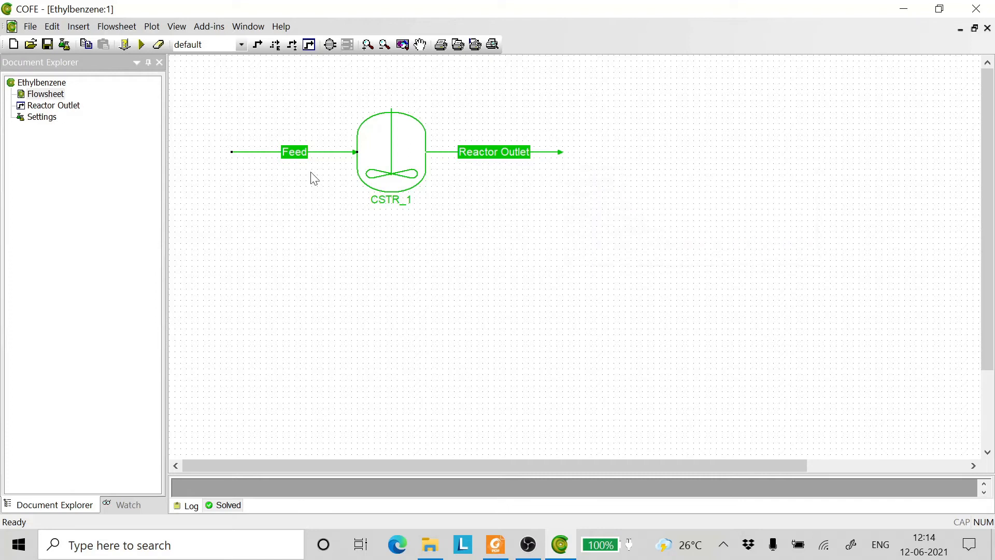
pyautogui.moveTo(259, 157)
pyautogui.moveTo(452, 157)
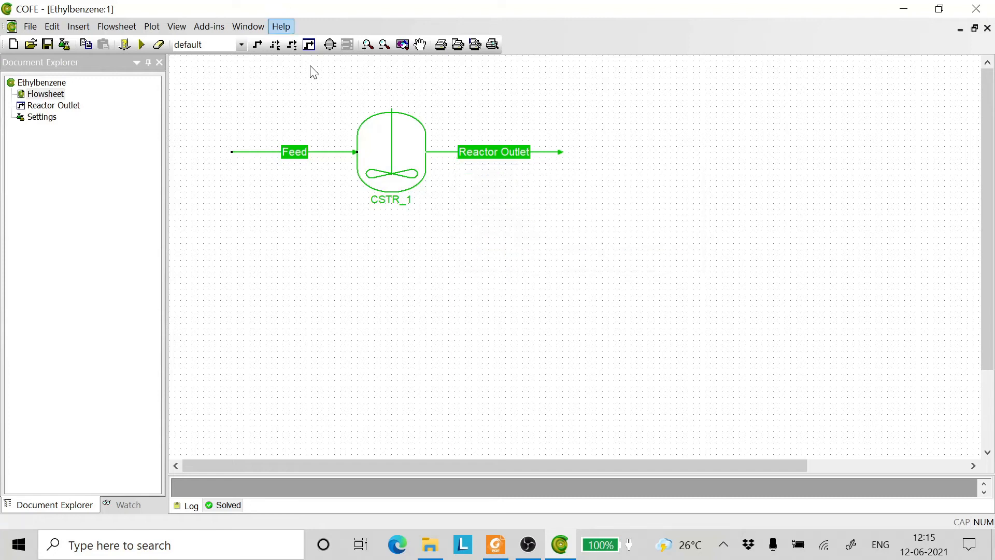
pyautogui.doubleClick(382, 145)
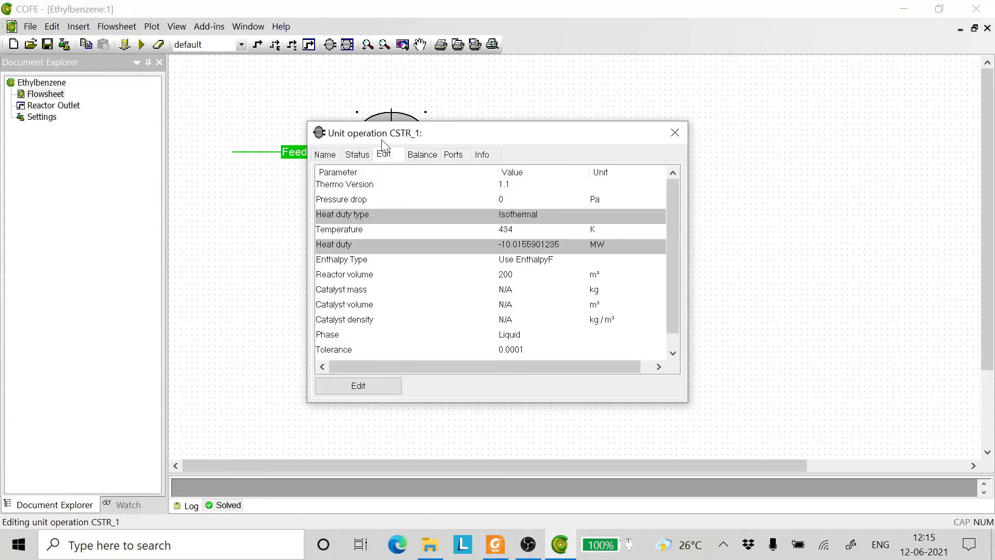
pyautogui.moveTo(498, 131); pyautogui.dragTo(507, 114)
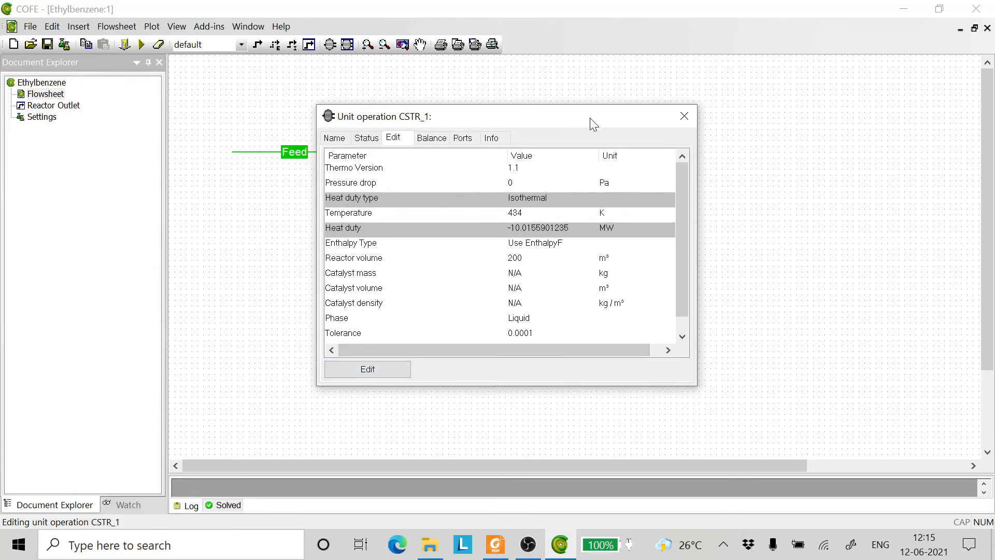
pyautogui.moveTo(593, 125); pyautogui.dragTo(730, 188)
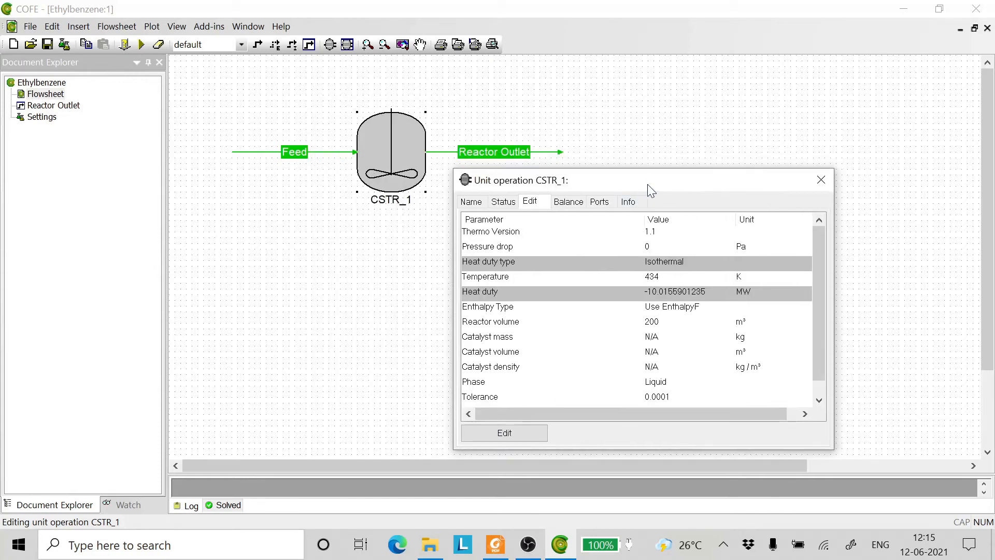
pyautogui.moveTo(648, 184); pyautogui.dragTo(488, 108)
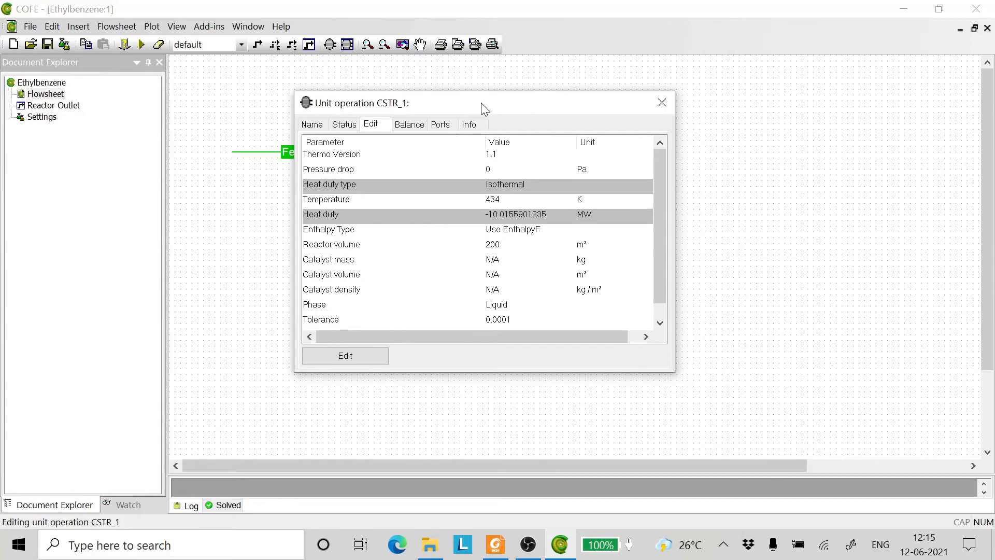
pyautogui.click(343, 356)
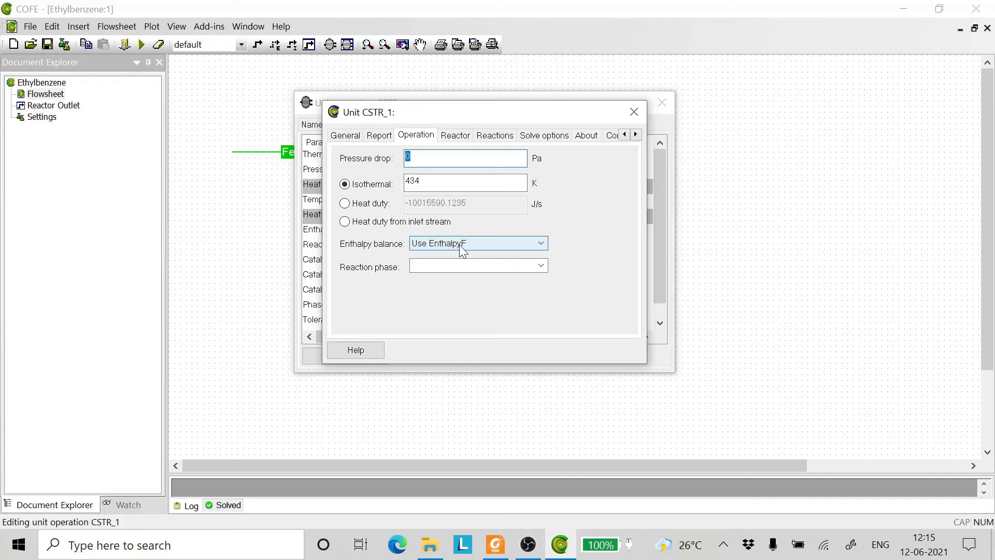
# - Check CSTR_1's reaction phase and reactor volume settings against the process flowsheet in the Luyben paper
pyautogui.click(455, 135)
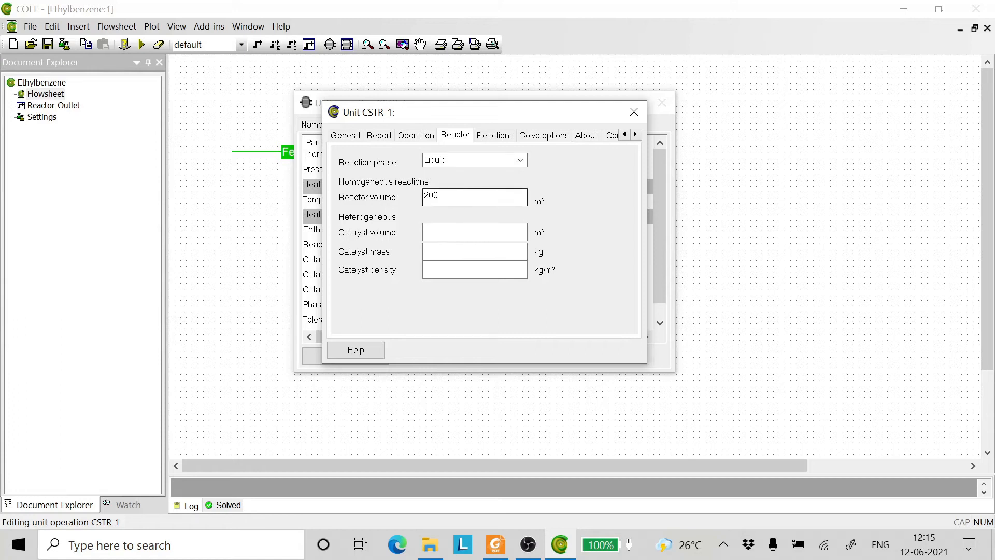
pyautogui.click(491, 550)
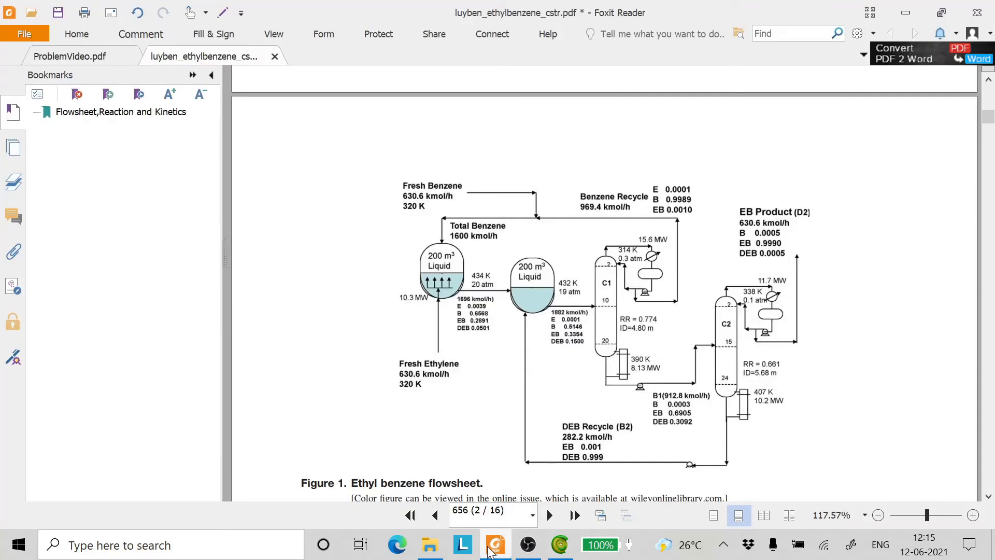
pyautogui.click(491, 550)
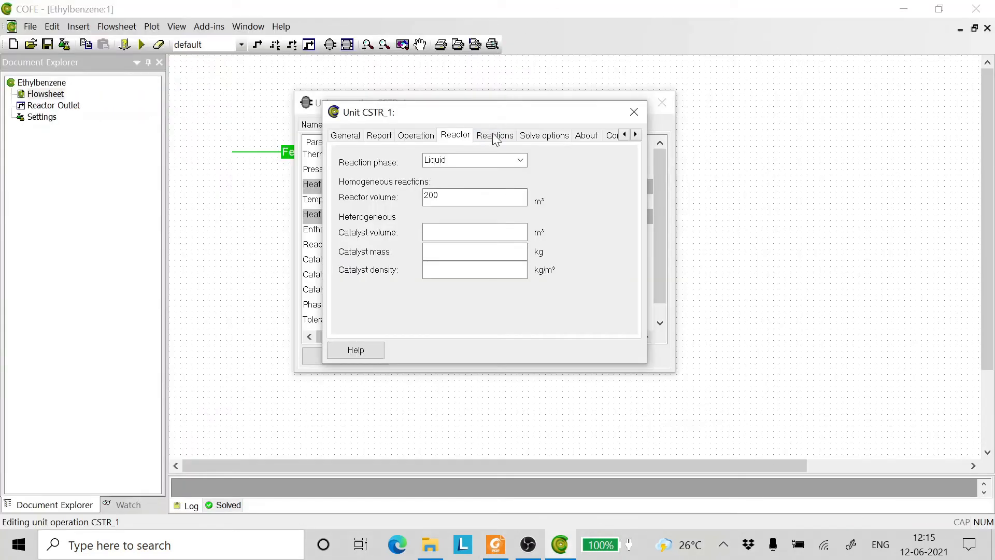
# - Delete reactions 1 and 2 from the CSTR_1 reaction list
pyautogui.click(493, 139)
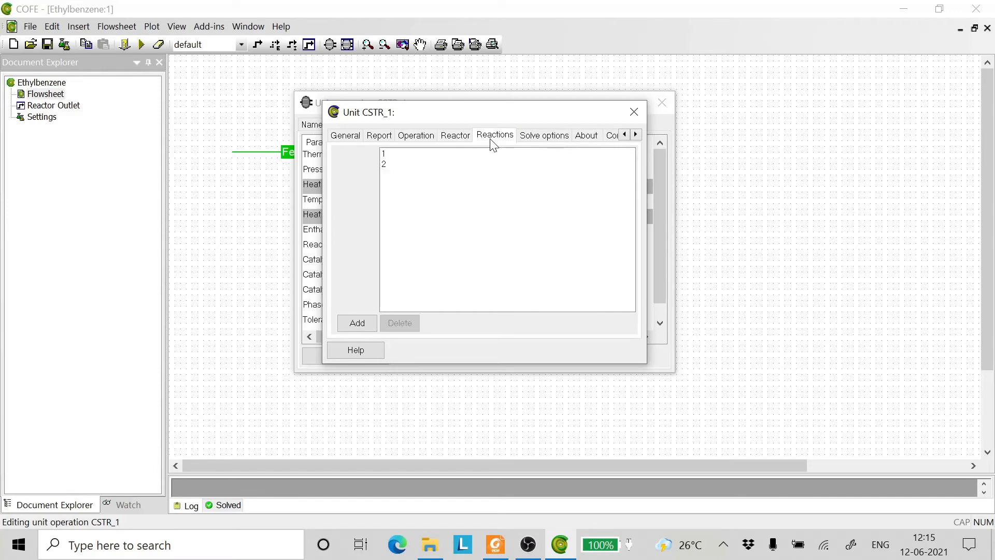
pyautogui.click(383, 156)
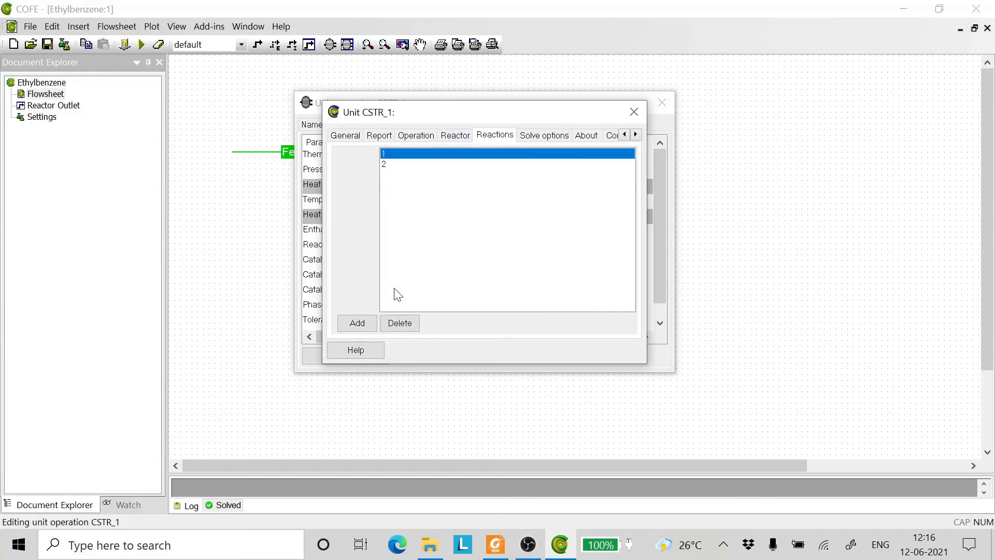
pyautogui.click(399, 327)
pyautogui.click(388, 154)
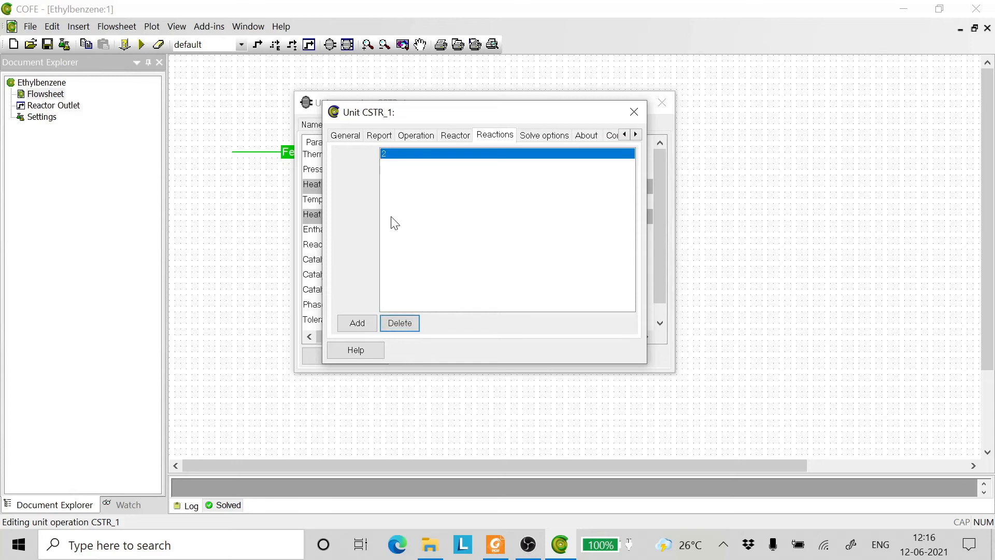
pyautogui.click(397, 323)
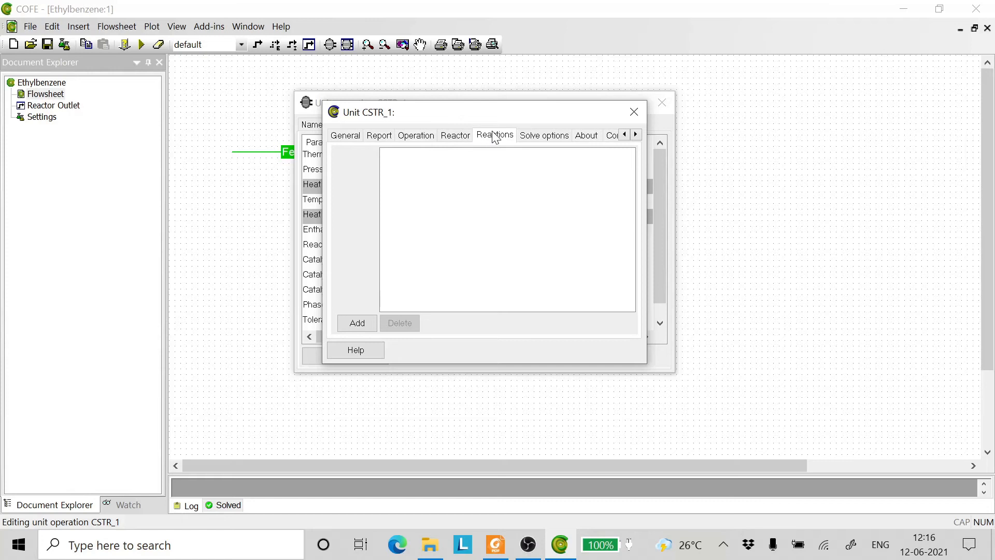
# - Add reactions 1 and 2 to the CSTR_1 reaction list and close the unit editor
pyautogui.click(357, 324)
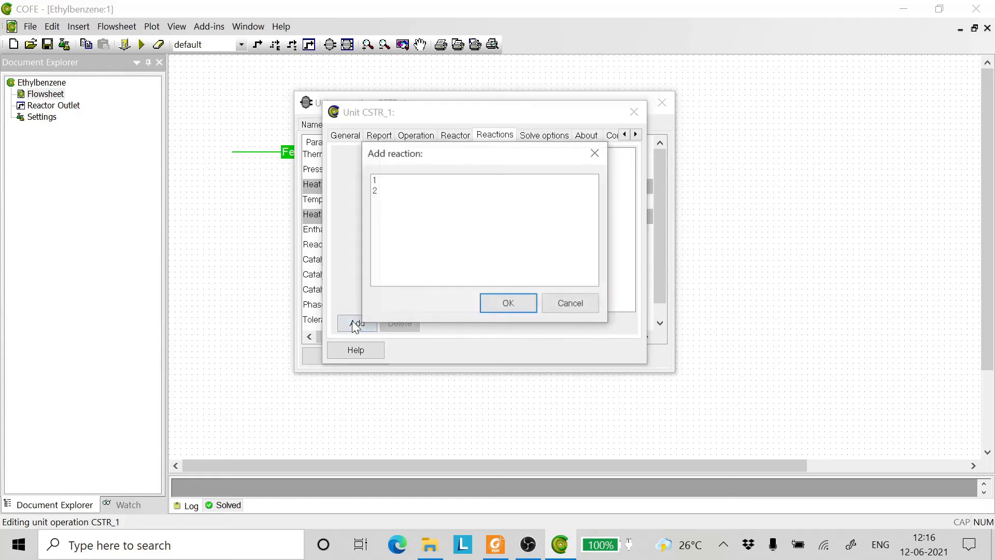
pyautogui.click(380, 179)
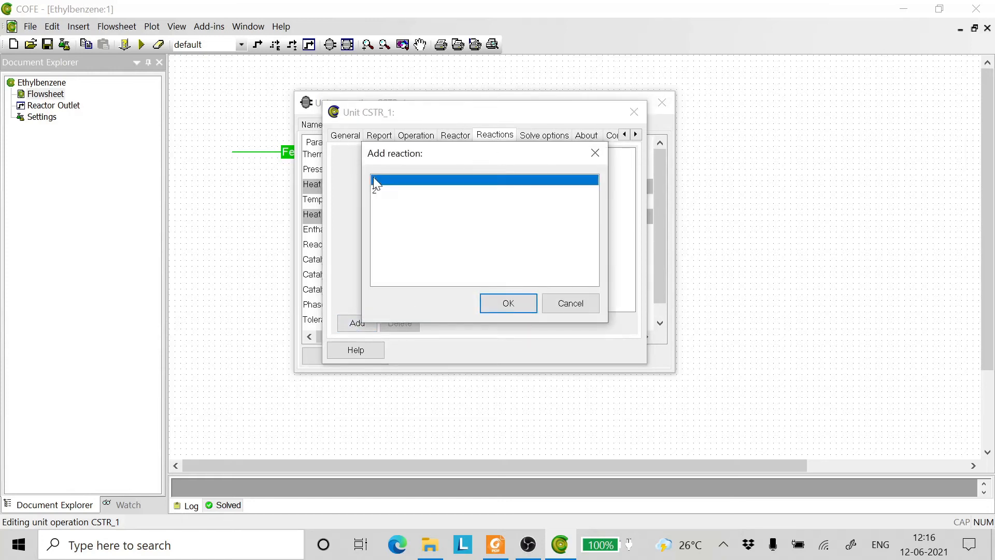
pyautogui.click(507, 304)
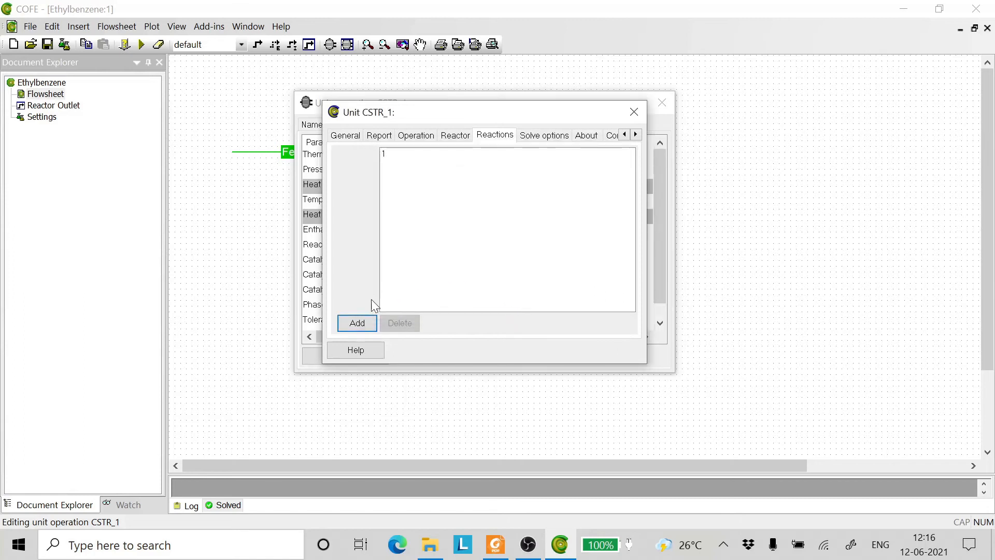
pyautogui.click(355, 324)
pyautogui.click(378, 191)
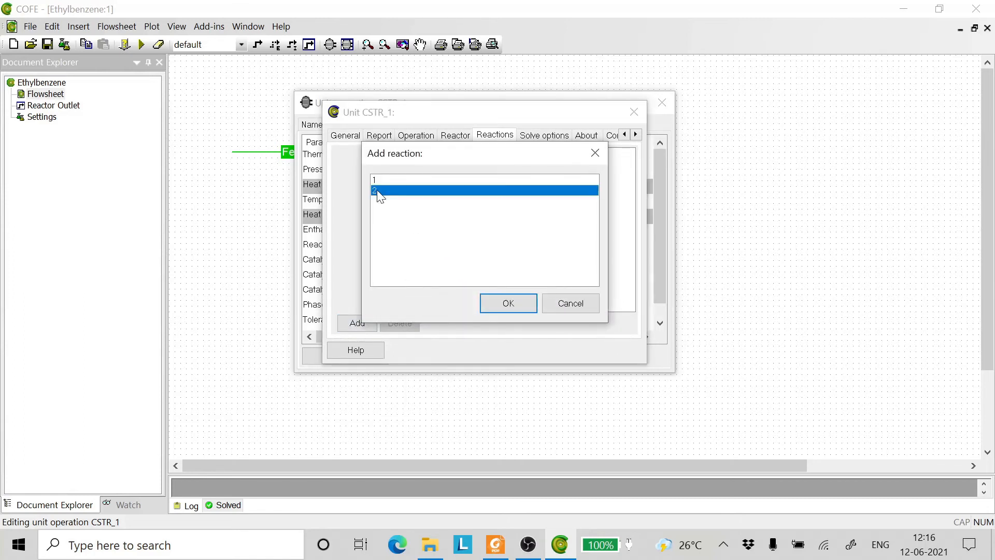
pyautogui.click(520, 303)
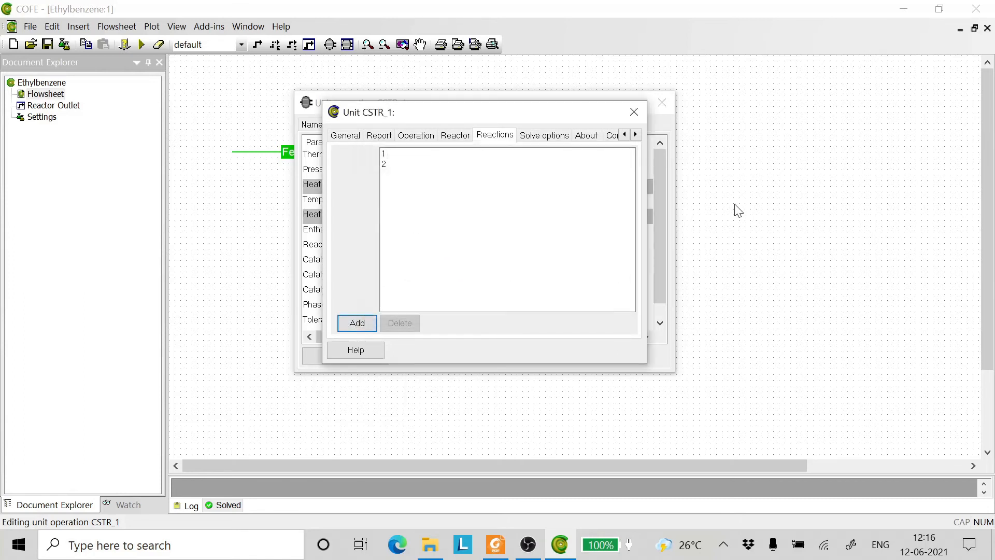
pyautogui.click(639, 114)
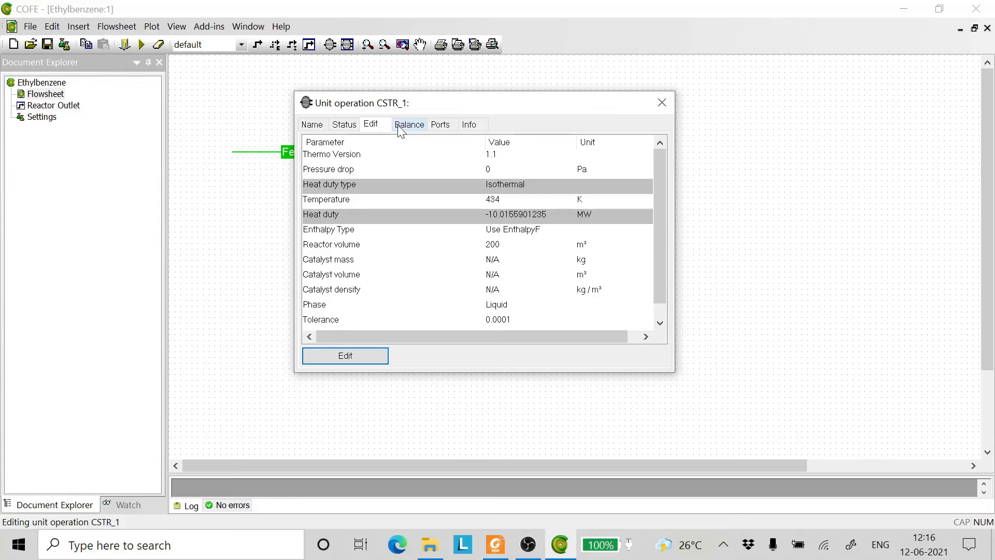
# - Review CSTR_1's reaction list, convergence tolerance and maximum iterations in its unit editor, then close the unit operation
pyautogui.click(336, 355)
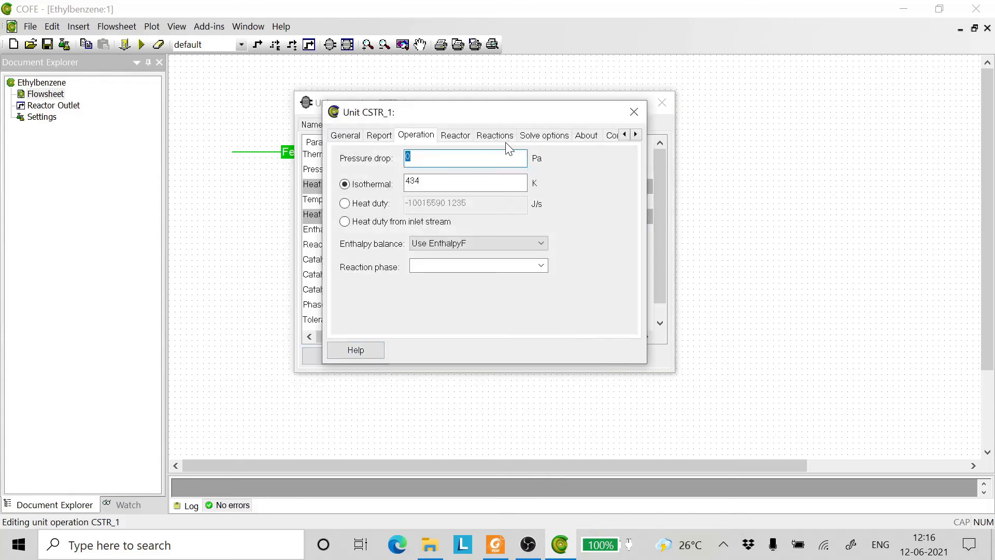
pyautogui.click(495, 136)
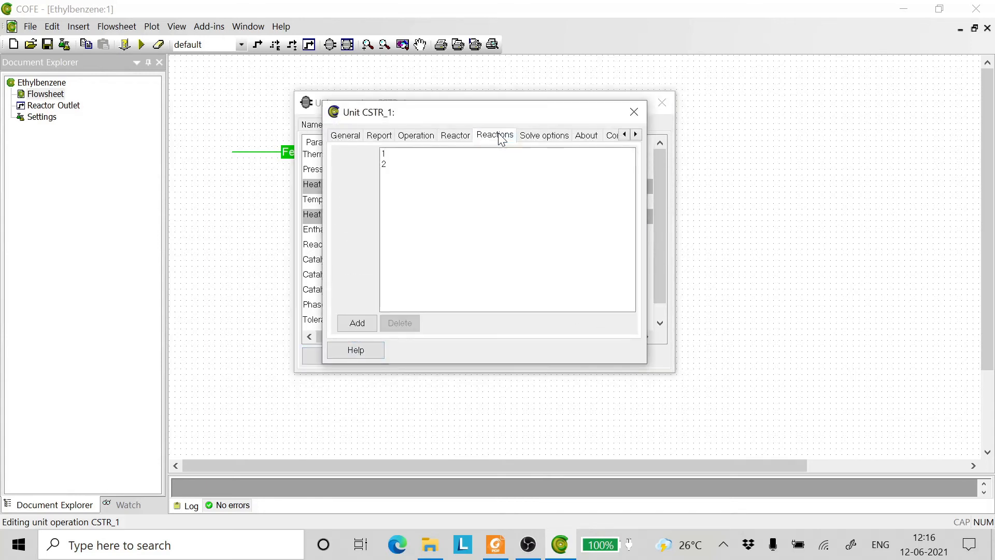
pyautogui.click(544, 136)
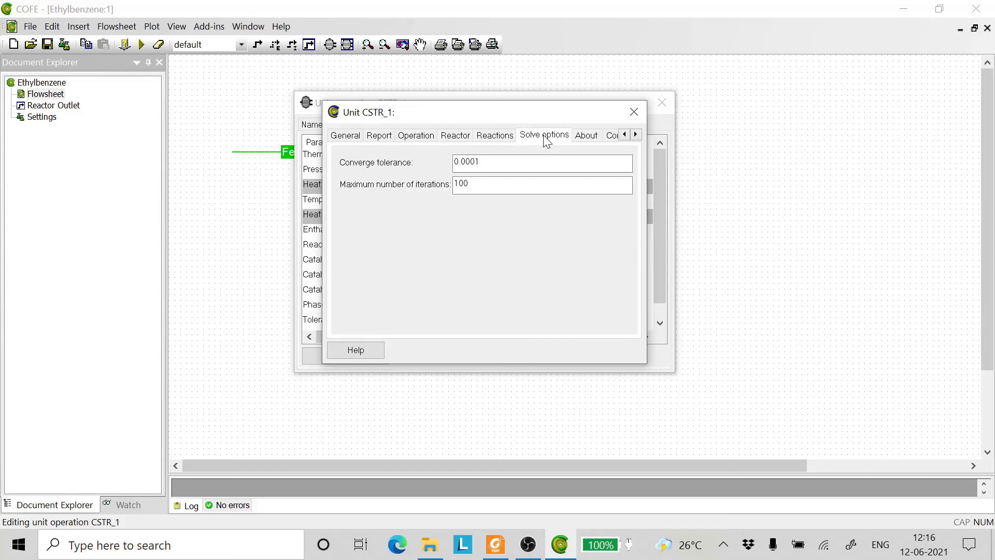
pyautogui.click(633, 112)
pyautogui.click(663, 101)
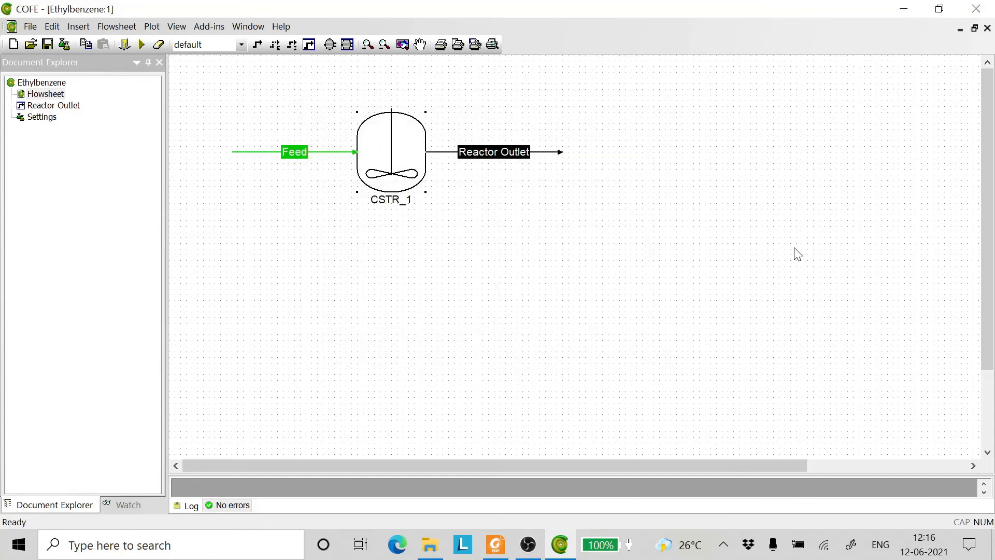
# - Reopen CSTR_1's reaction list and check which reactions can be added, without adding any, and close the unit operation
pyautogui.doubleClick(392, 138)
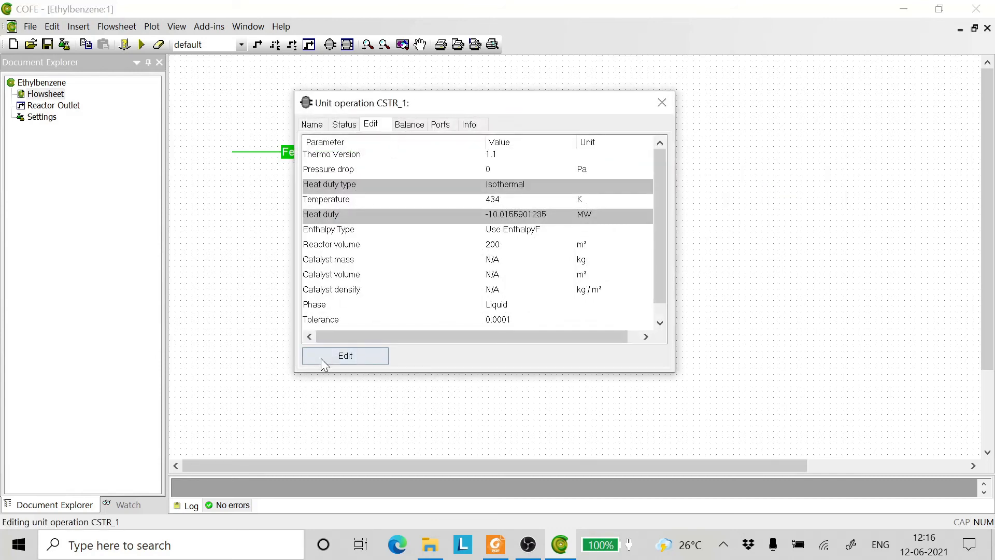
pyautogui.click(321, 357)
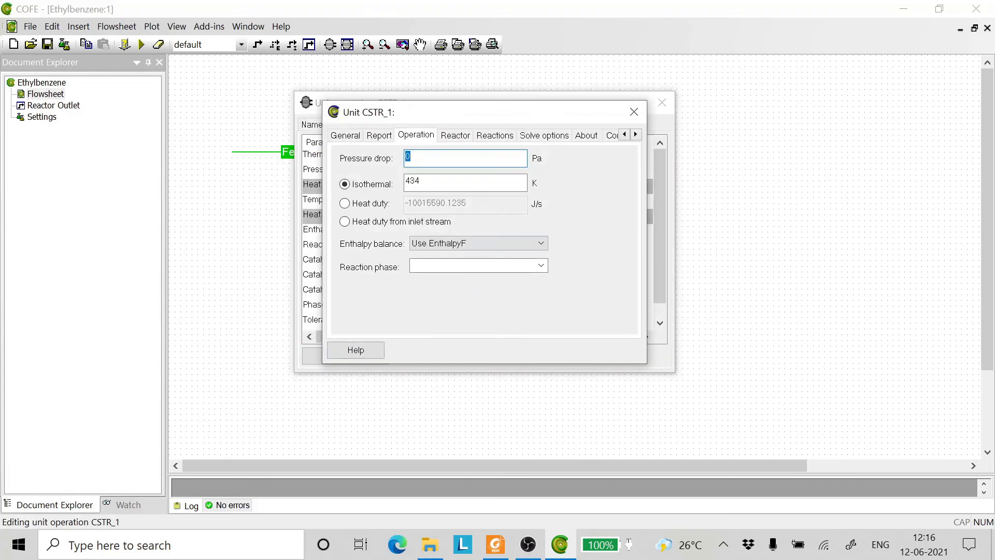
pyautogui.click(497, 135)
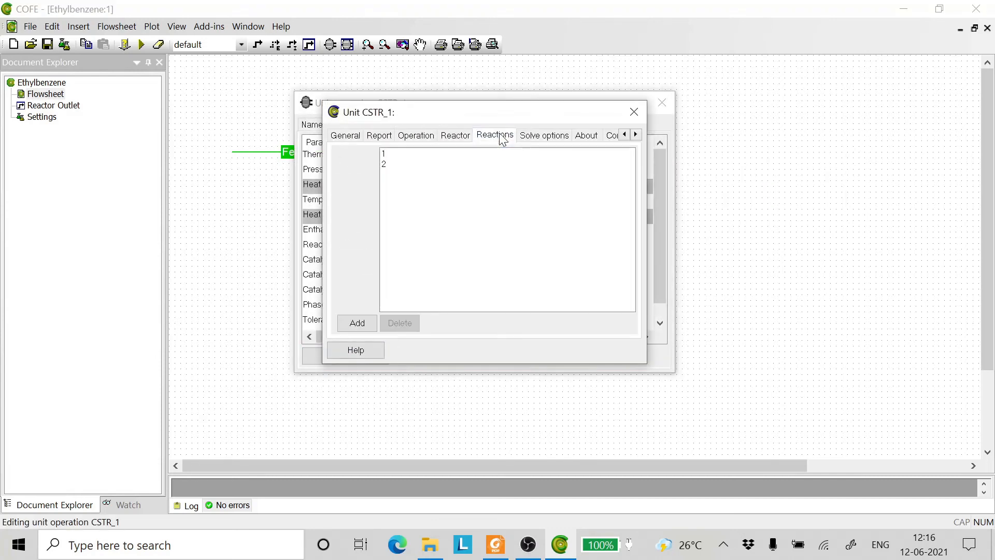
pyautogui.click(359, 328)
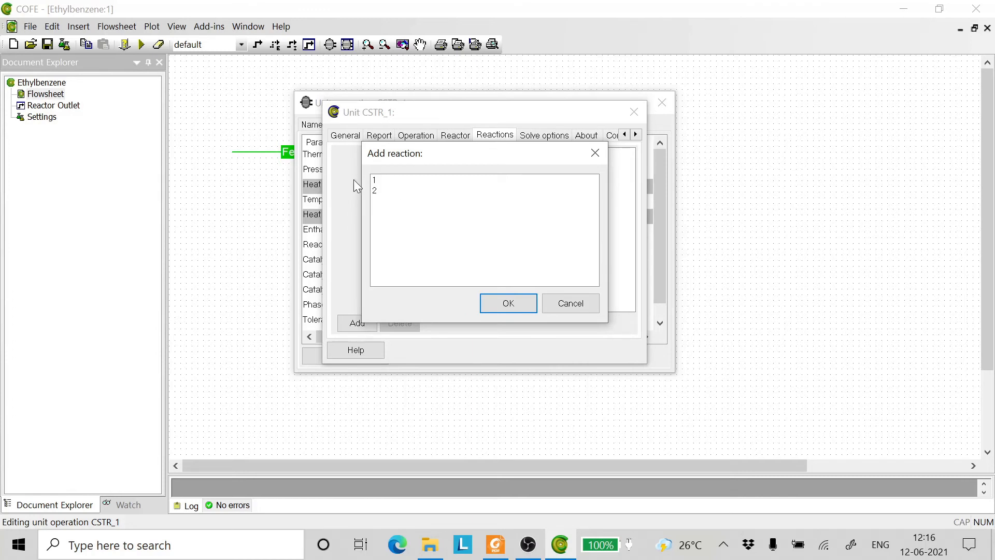
pyautogui.click(566, 303)
pyautogui.click(634, 112)
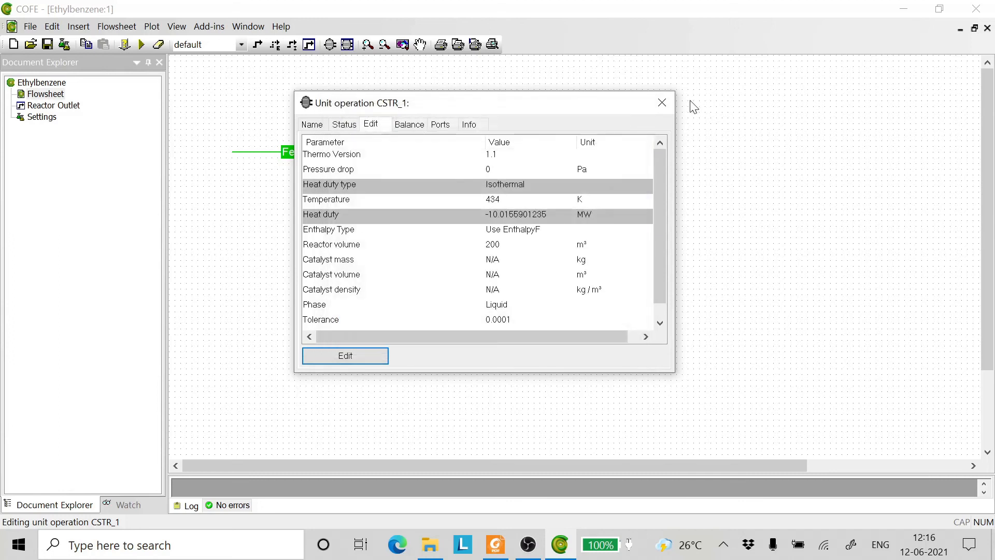
pyautogui.click(662, 102)
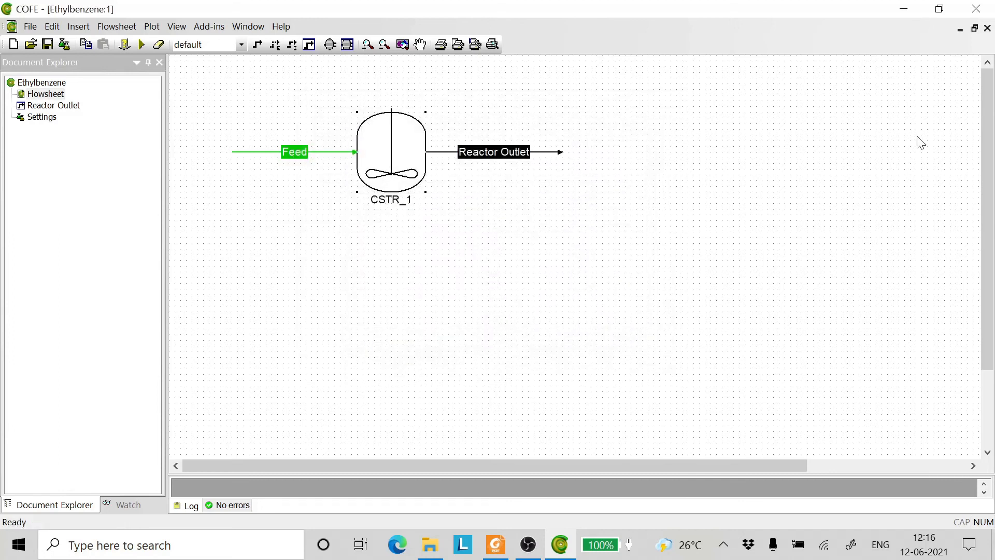
# - Assign the reaction package Ethylbenzene CSTR 1 to CSTR_1 and solve the flowsheet
pyautogui.rightClick(388, 160)
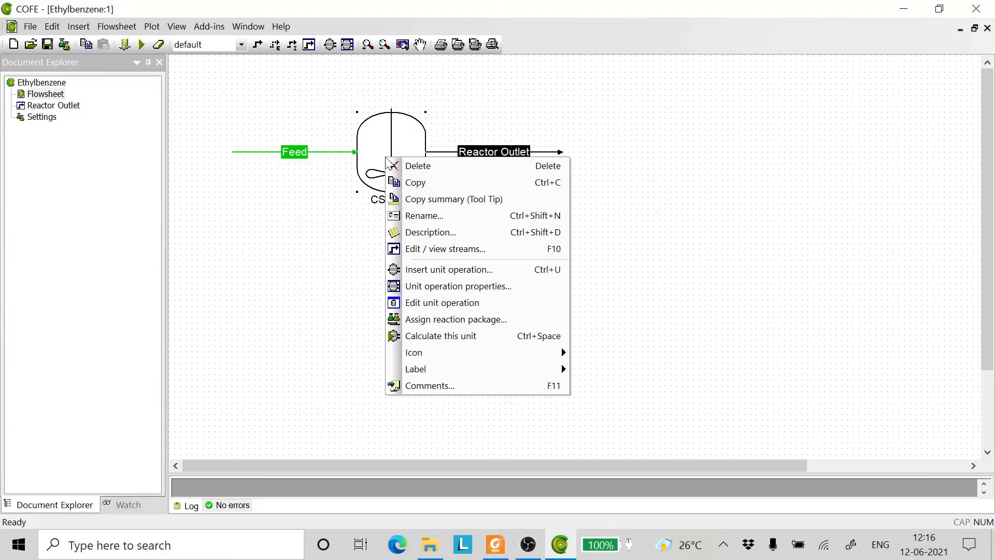
pyautogui.click(437, 322)
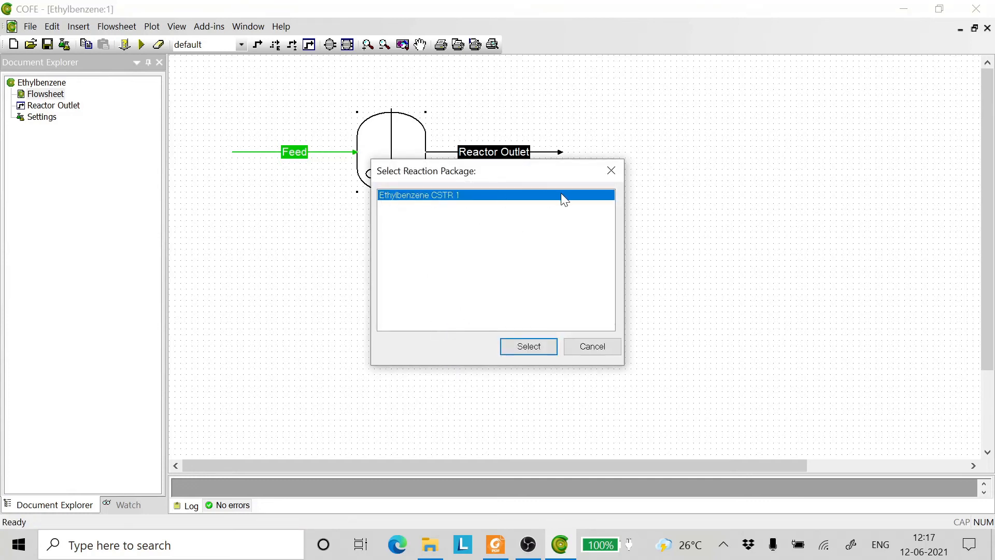
pyautogui.click(528, 346)
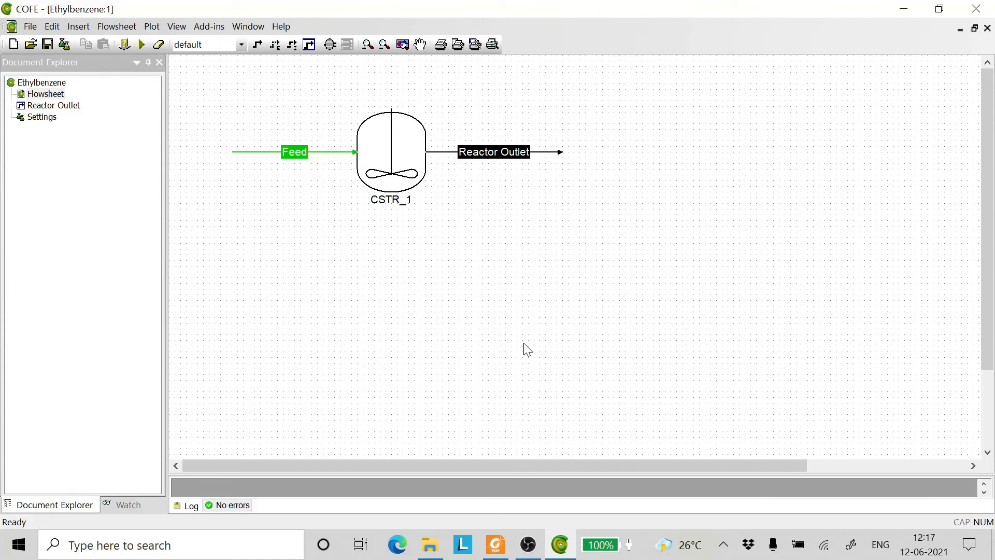
pyautogui.click(142, 46)
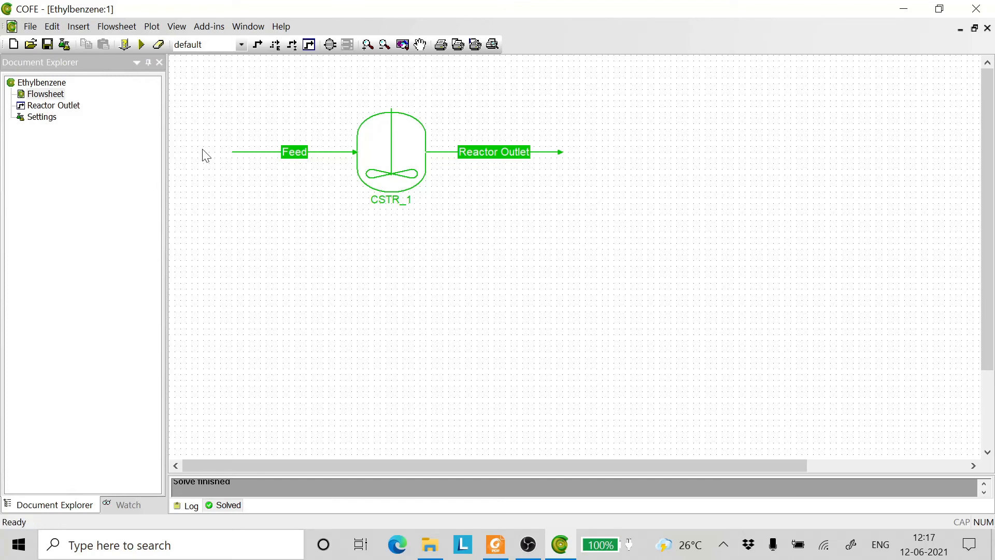
# - Insert a stream report below CSTR_1 and include the Feed and Reactor Outlet streams in it
pyautogui.click(81, 27)
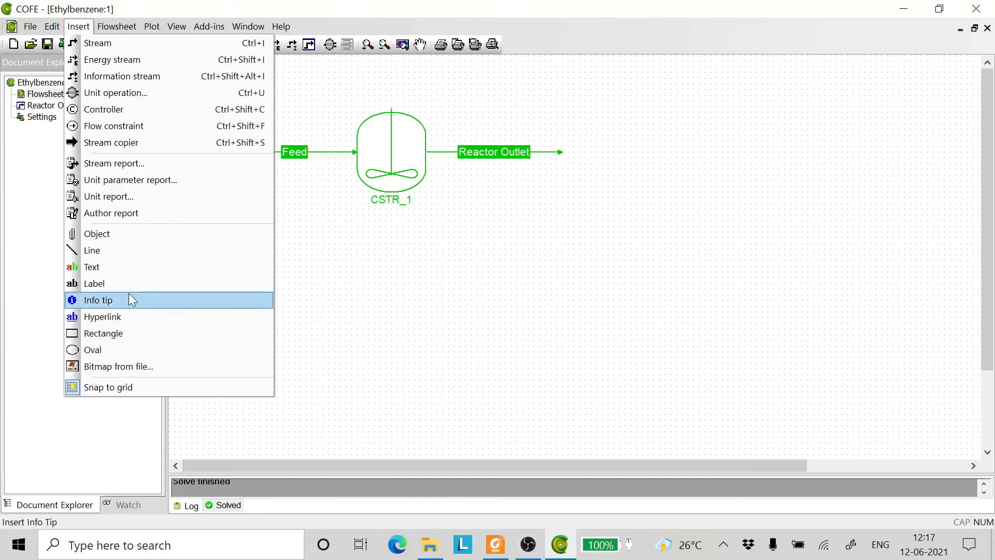
pyautogui.click(118, 163)
pyautogui.click(354, 260)
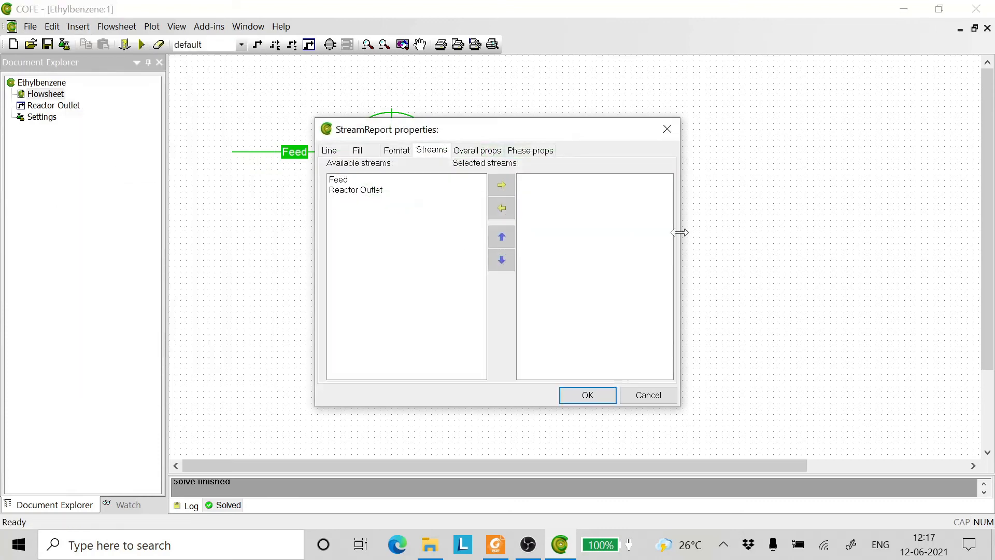
pyautogui.click(342, 181)
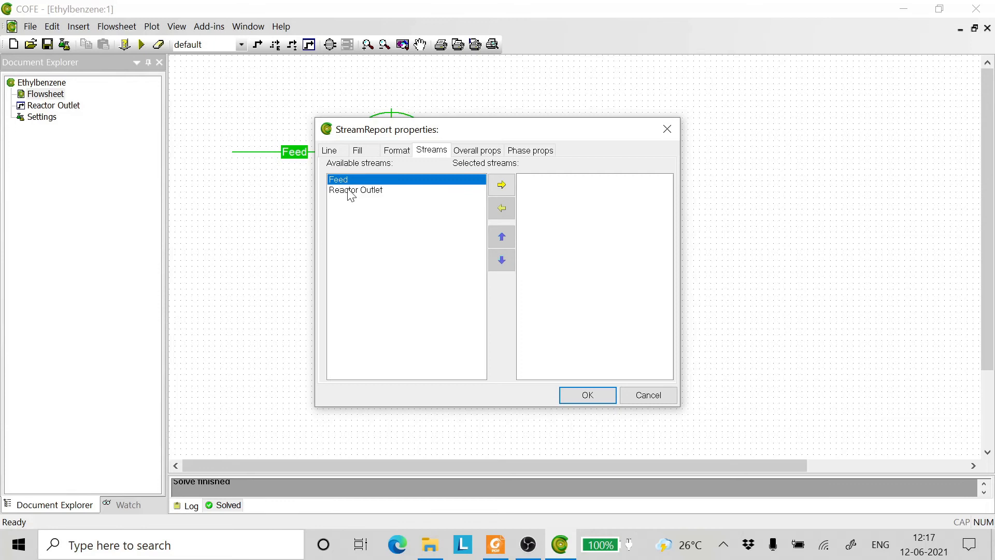
pyautogui.keyDown('shift'); pyautogui.click(349, 192); pyautogui.keyUp('shift')
pyautogui.click(497, 185)
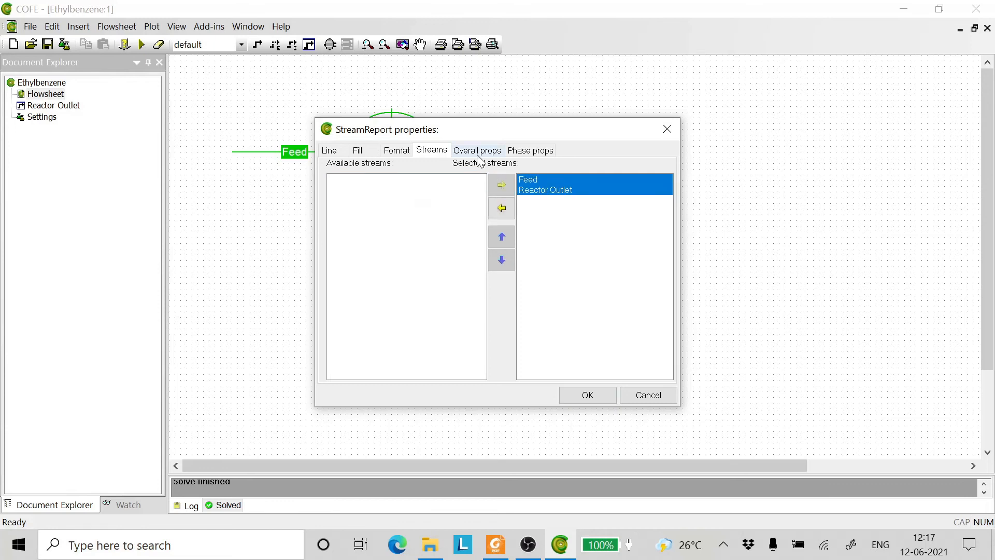
# - Add the component flows of ethylbenzene, ethylene and O-diethylbenzene to the stream report, with ethylene listed above ethylbenzene
pyautogui.click(475, 151)
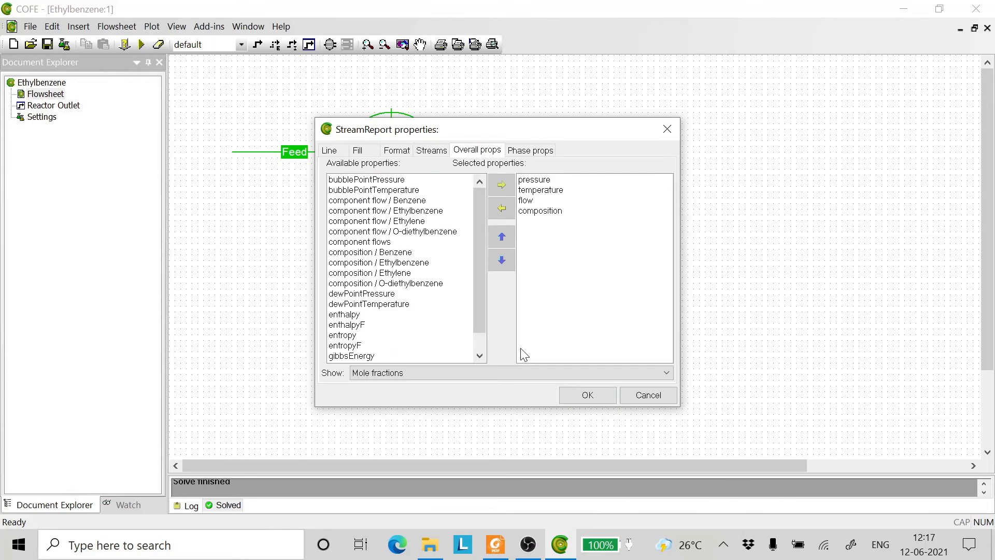
pyautogui.click(361, 213)
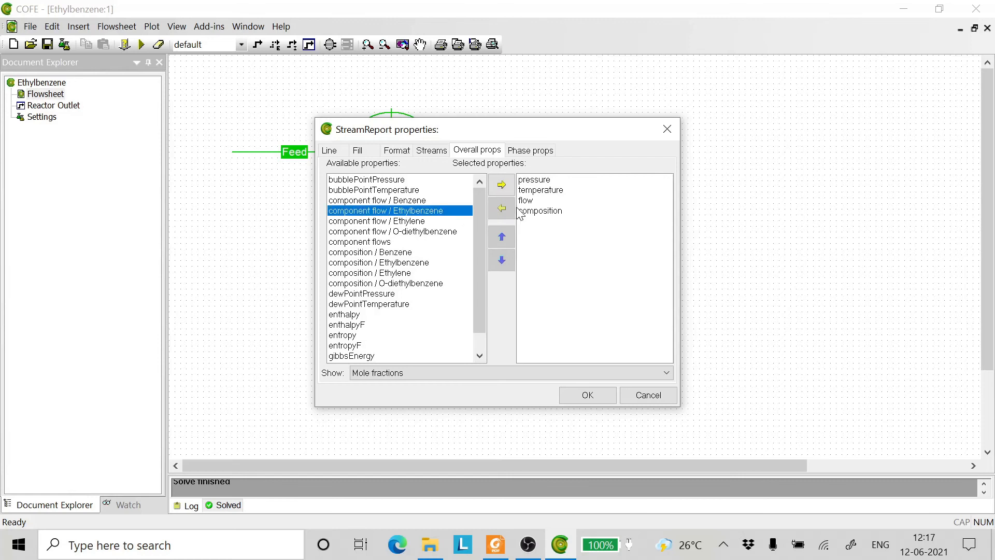
pyautogui.click(502, 185)
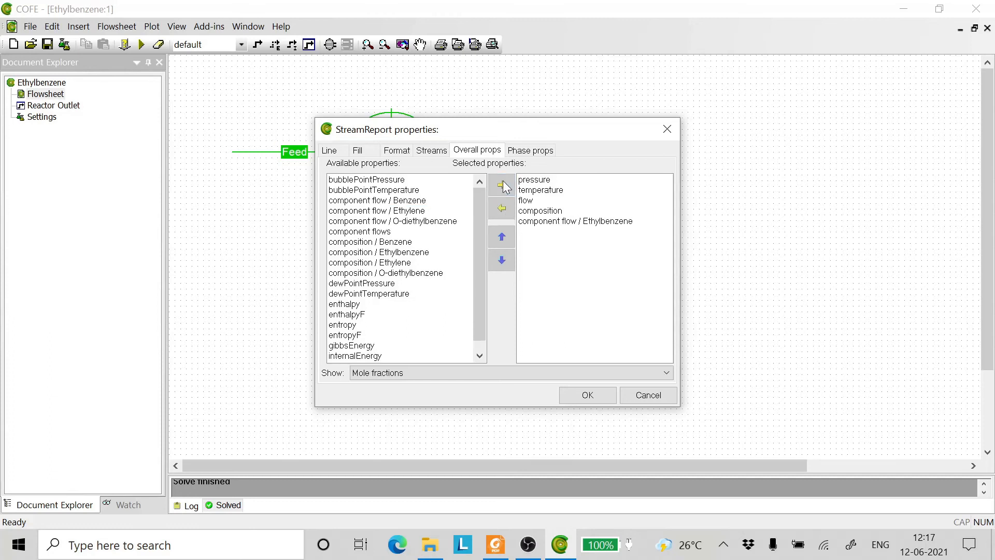
pyautogui.click(390, 211)
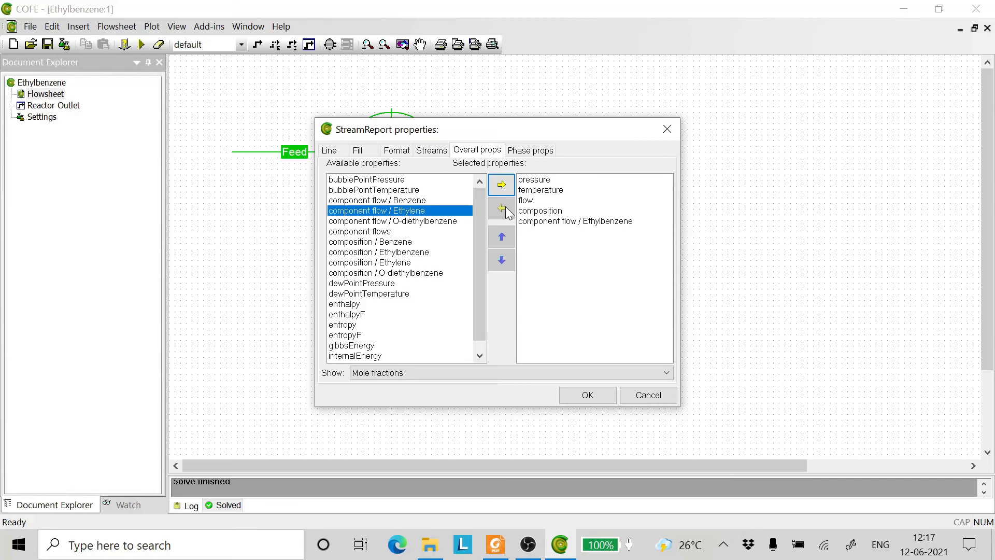
pyautogui.click(501, 185)
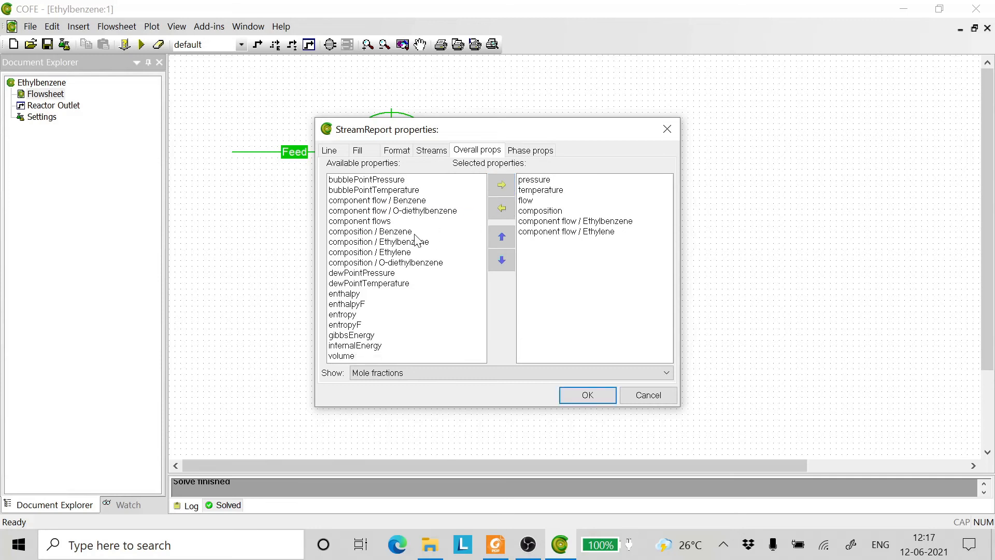
pyautogui.click(386, 212)
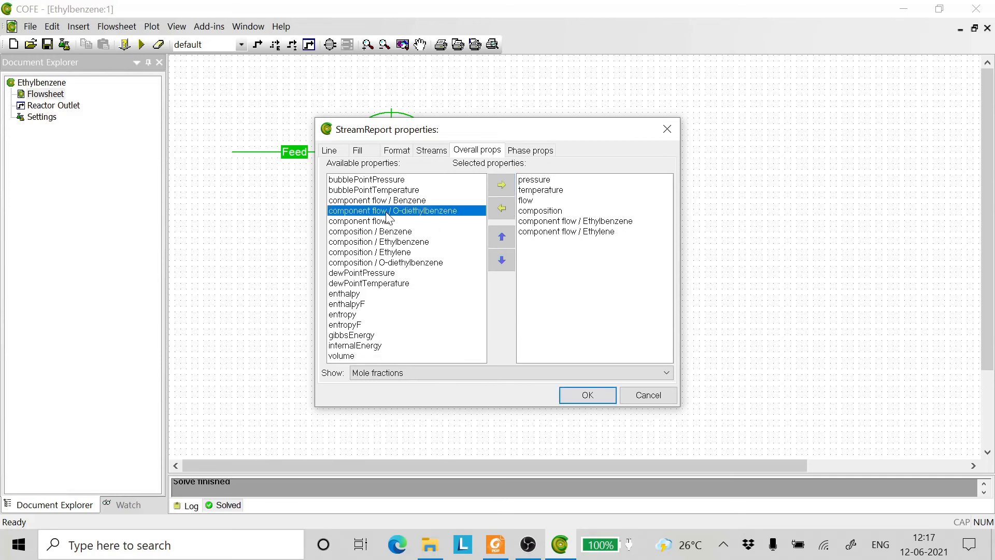
pyautogui.click(507, 192)
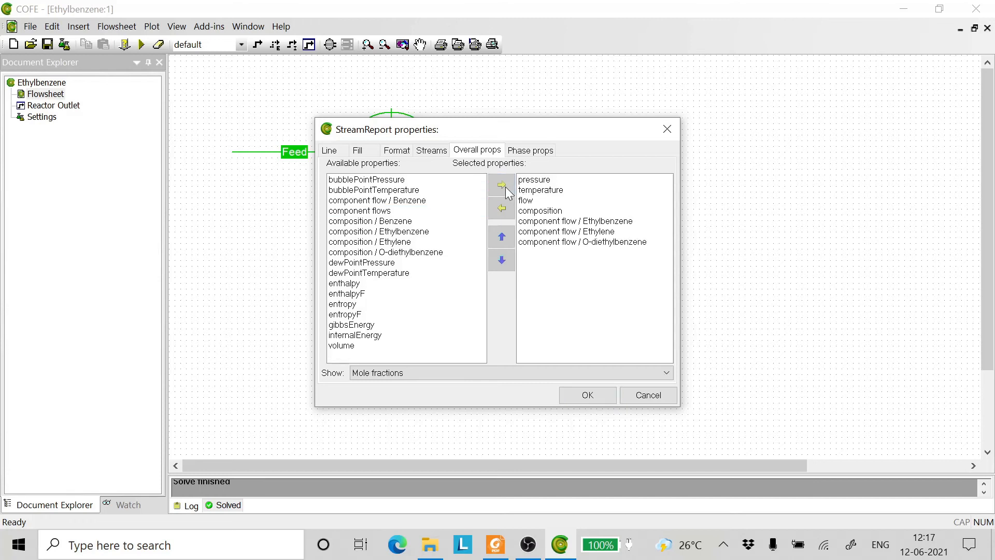
pyautogui.click(542, 234)
pyautogui.click(501, 236)
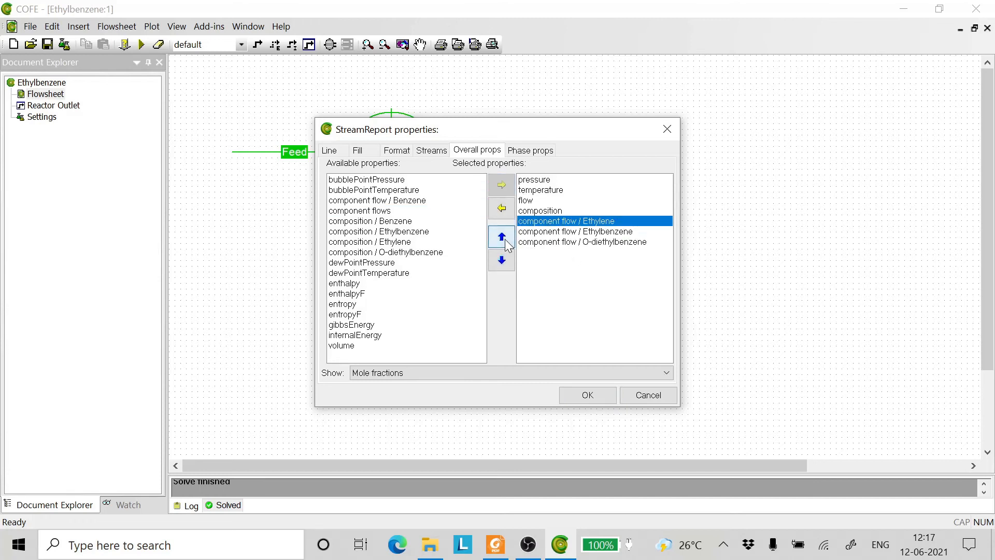
pyautogui.click(583, 397)
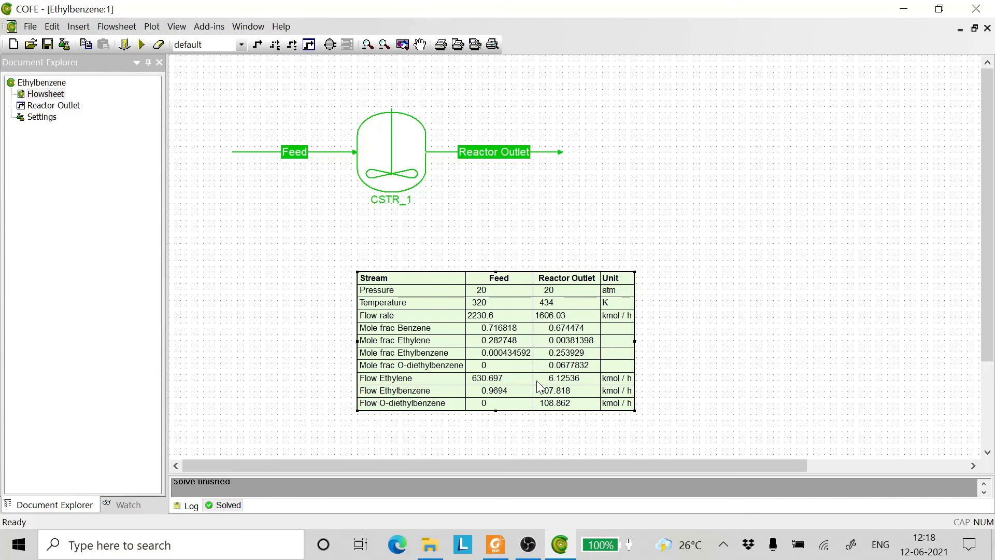
pyautogui.click(906, 10)
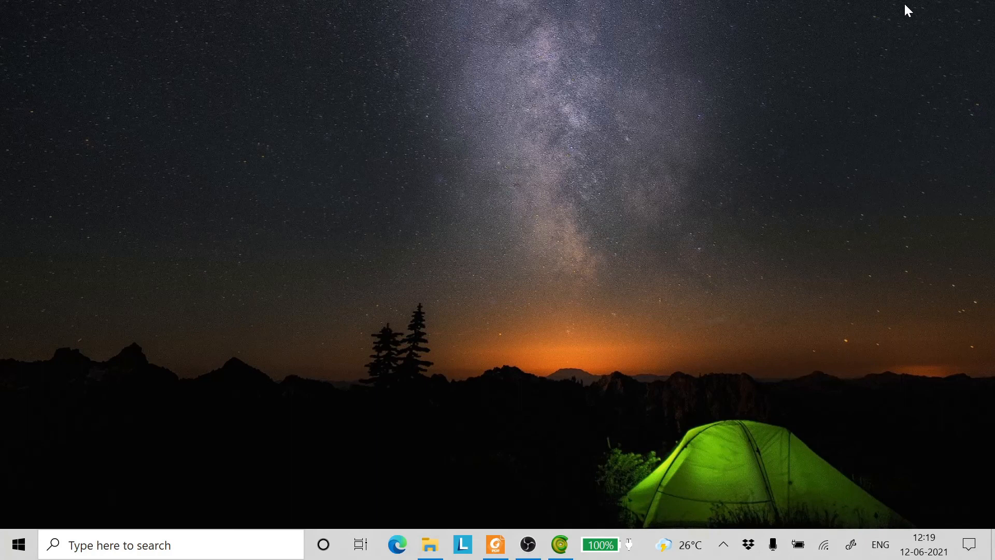
pyautogui.click(403, 548)
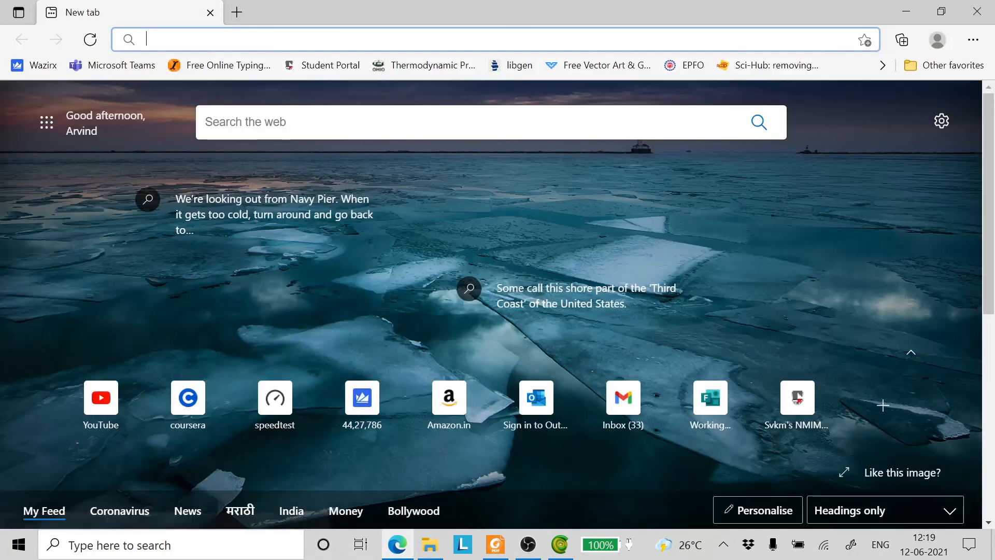
pyautogui.write('www.cap')
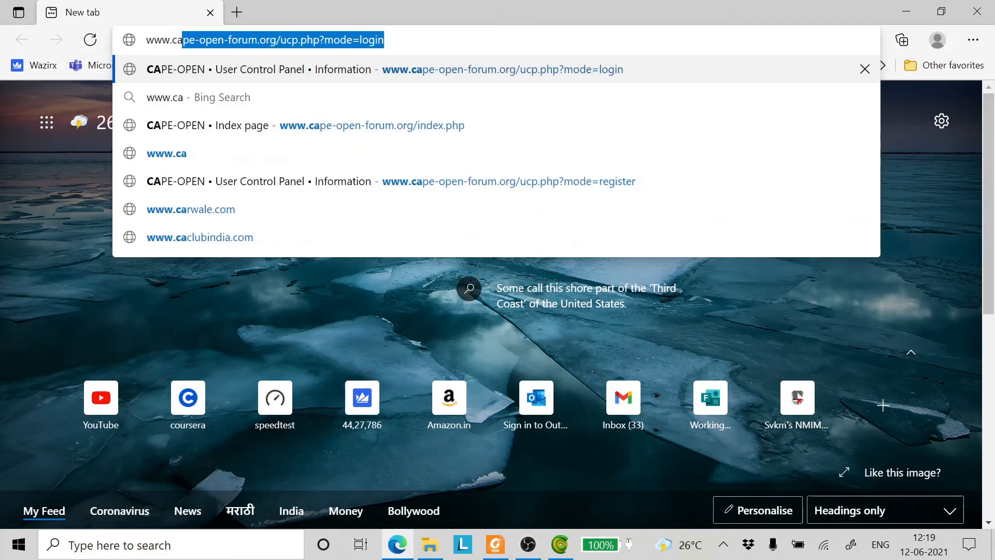
pyautogui.write('e')
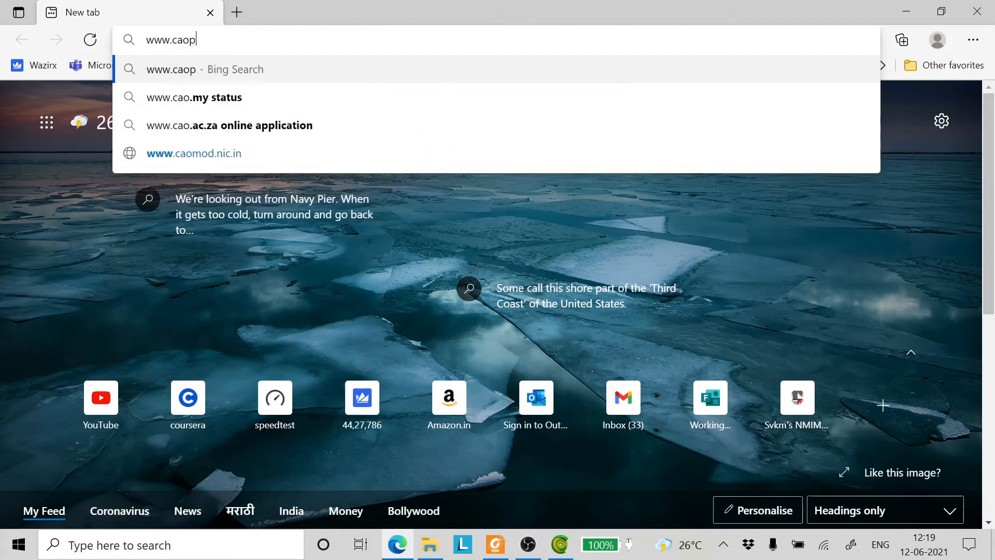
pyautogui.press('BackSpace')
pyautogui.write('pe')
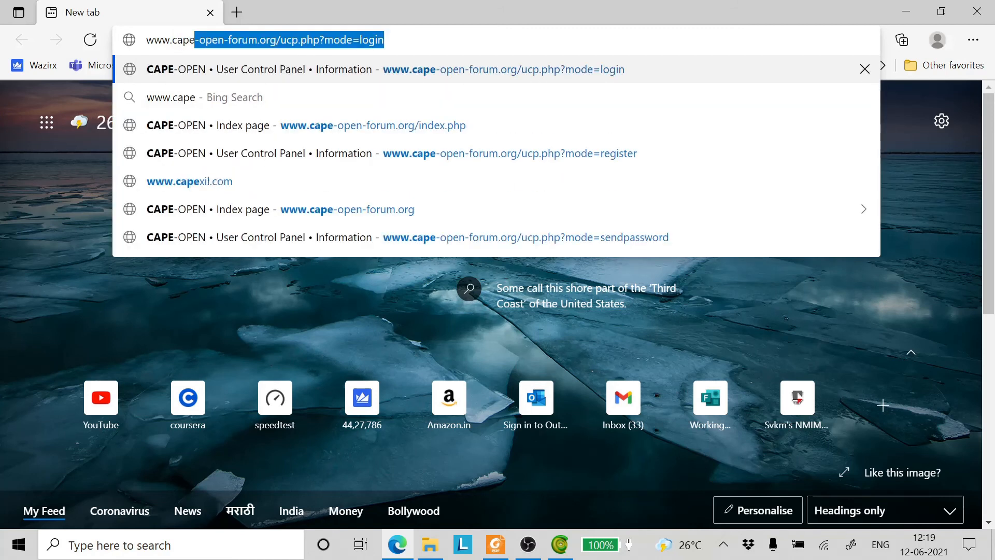
pyautogui.write('openflow')
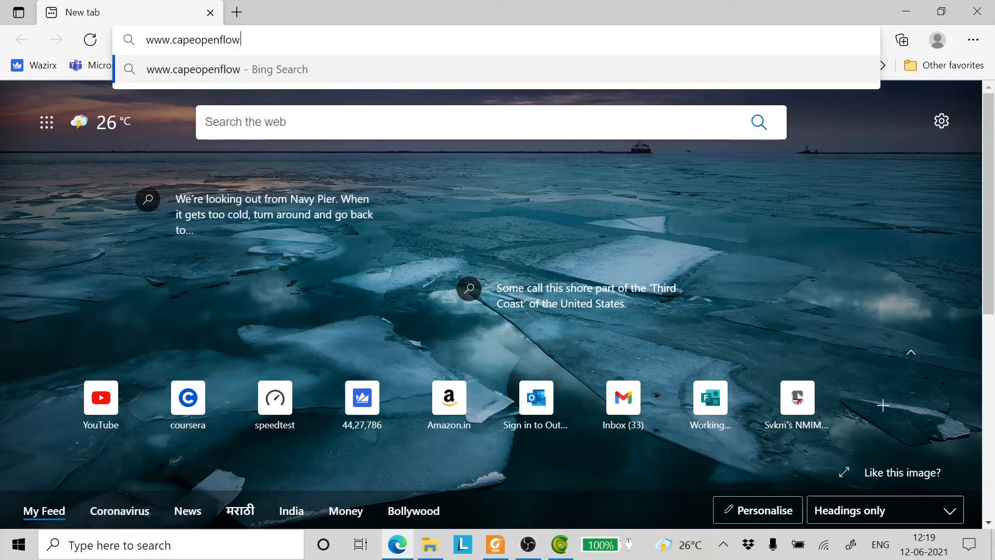
pyautogui.write('sheet')
pyautogui.press('Return')
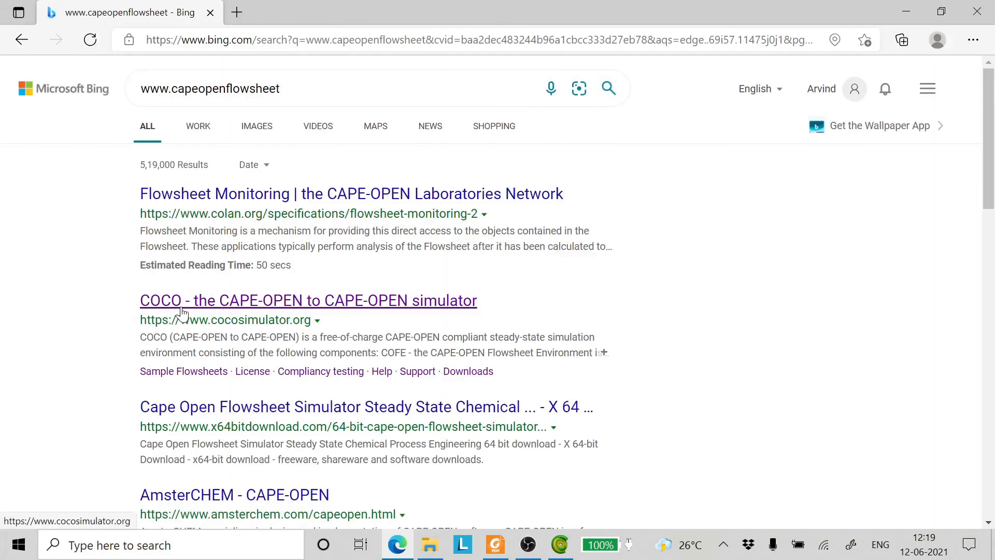
pyautogui.click(182, 306)
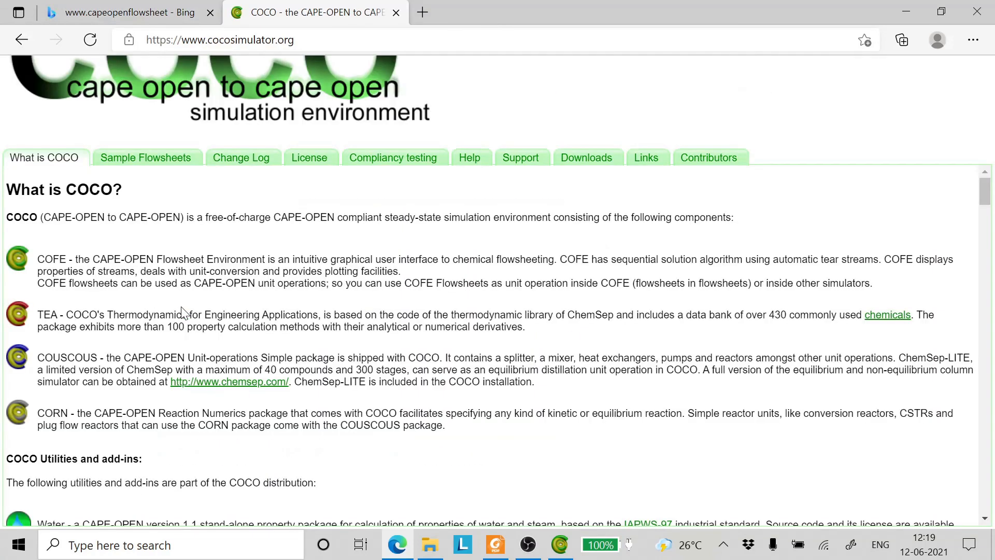
# - Find the Ethyl benzene entry among COCO's sample flowsheets, preview its flowsheet image and close the browser
pyautogui.click(136, 162)
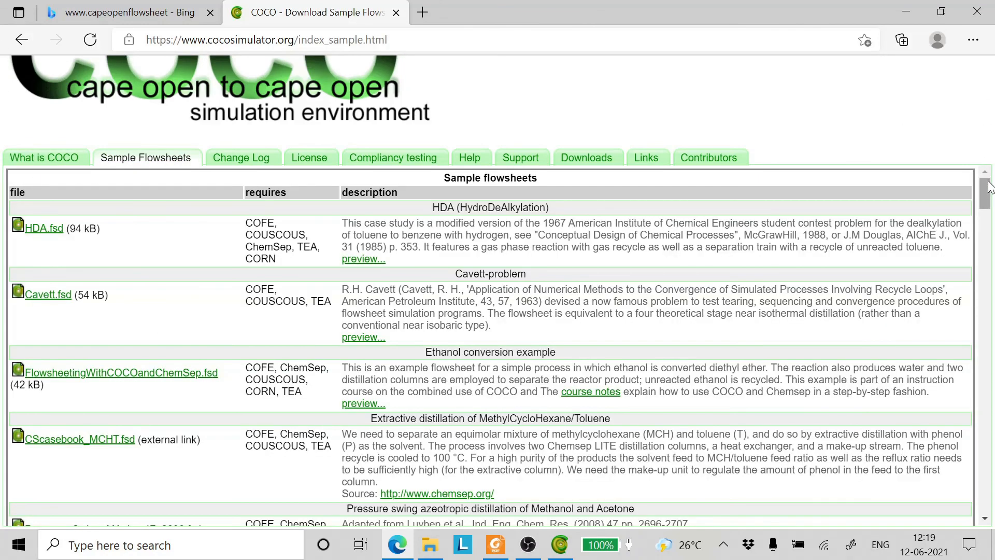
pyautogui.moveTo(986, 192); pyautogui.dragTo(992, 495)
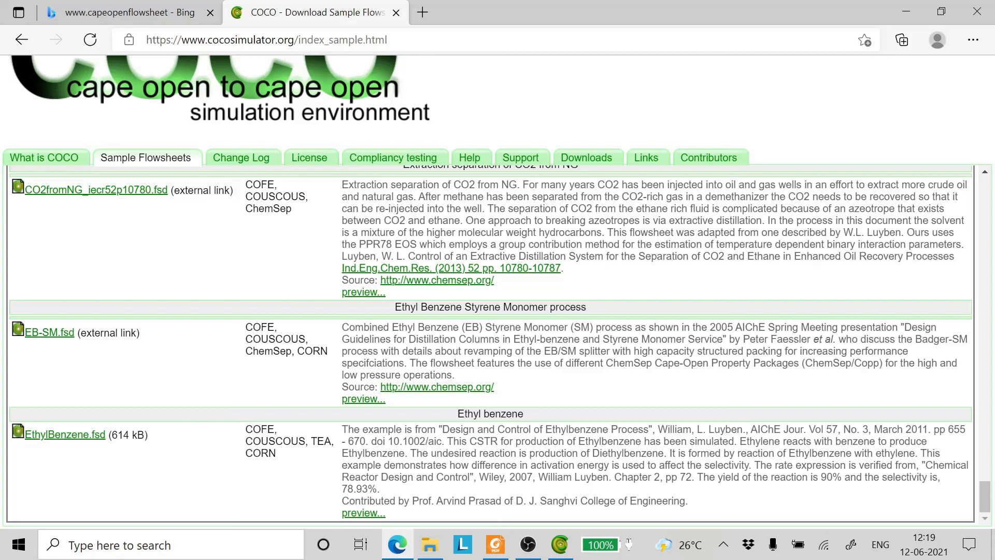
pyautogui.click(354, 514)
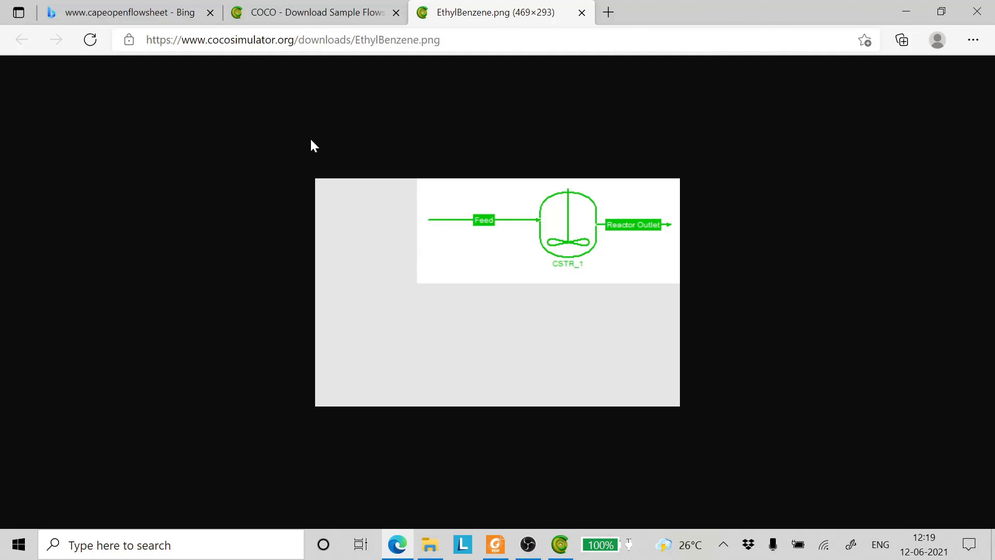
pyautogui.click(582, 14)
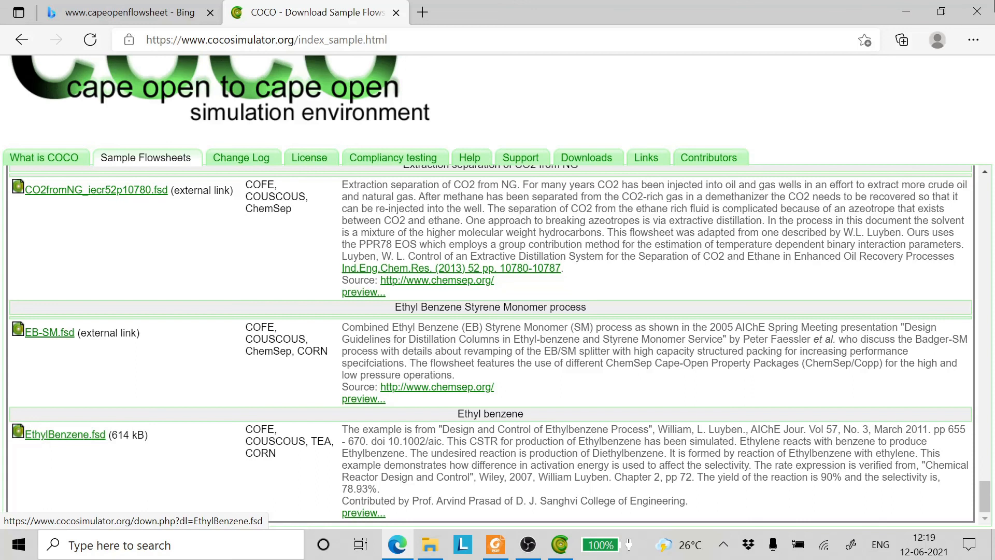
pyautogui.click(973, 13)
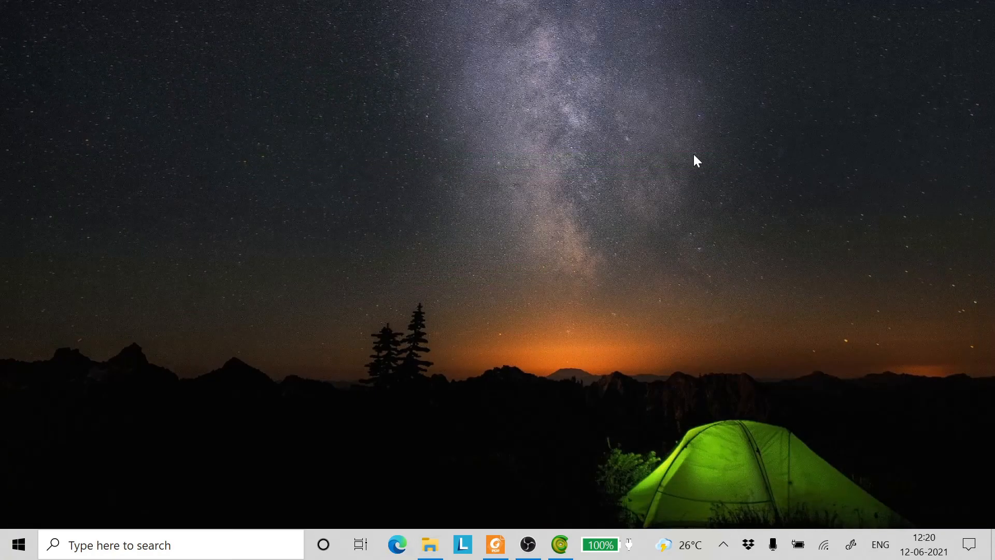